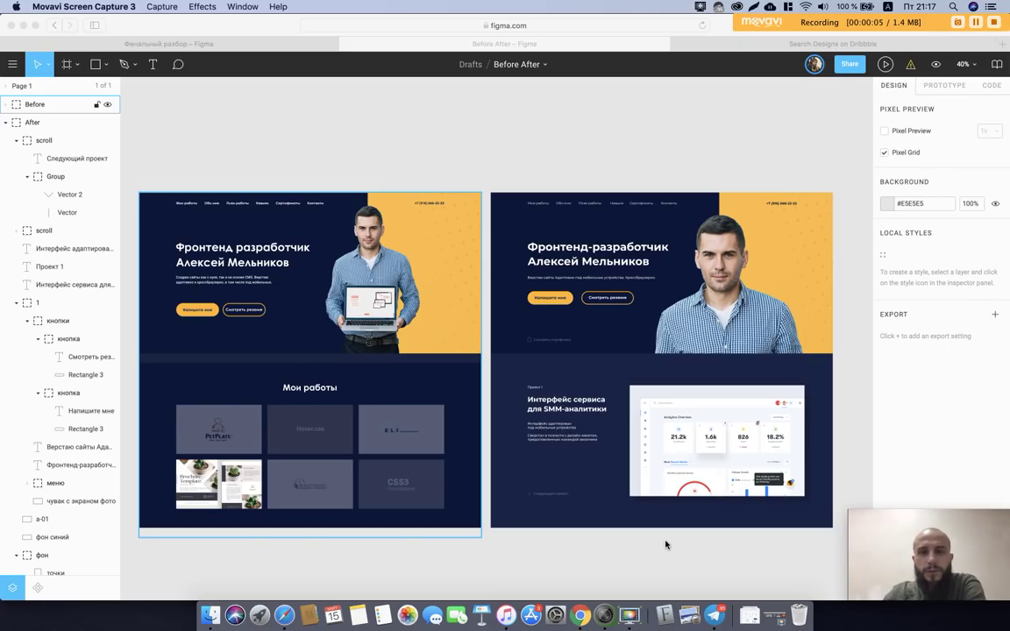
Step: Select the Before page frame, after briefly selecting the After frame
left_click(384, 162)
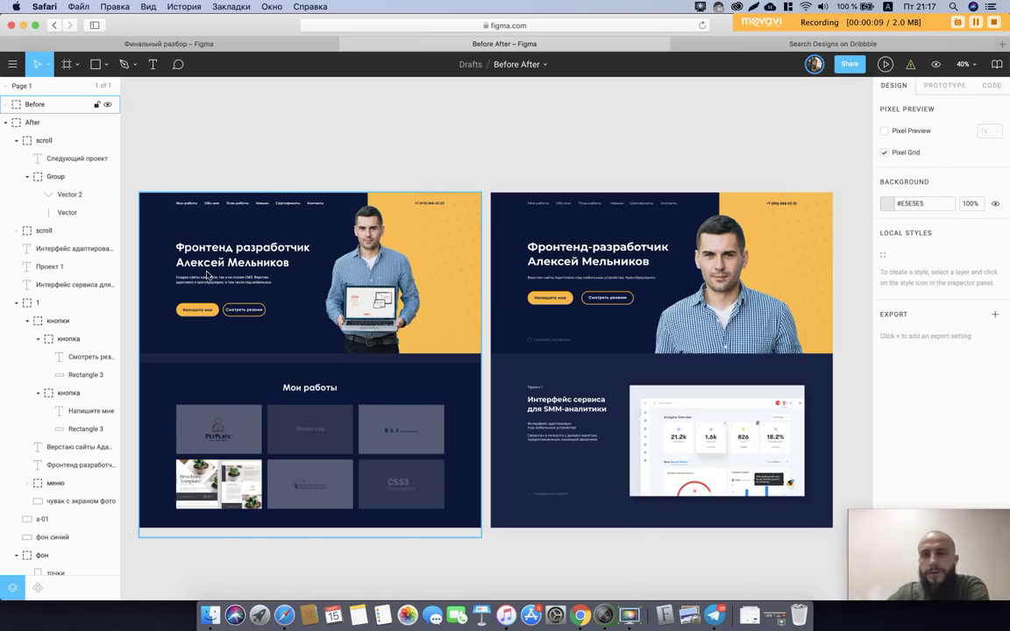
left_click(551, 253)
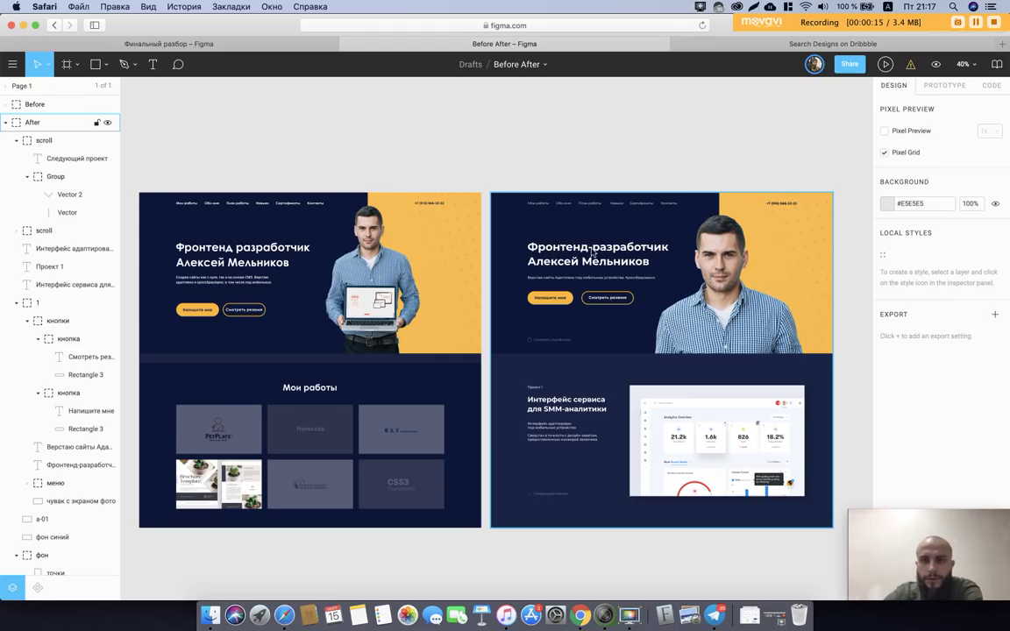
left_click(321, 280)
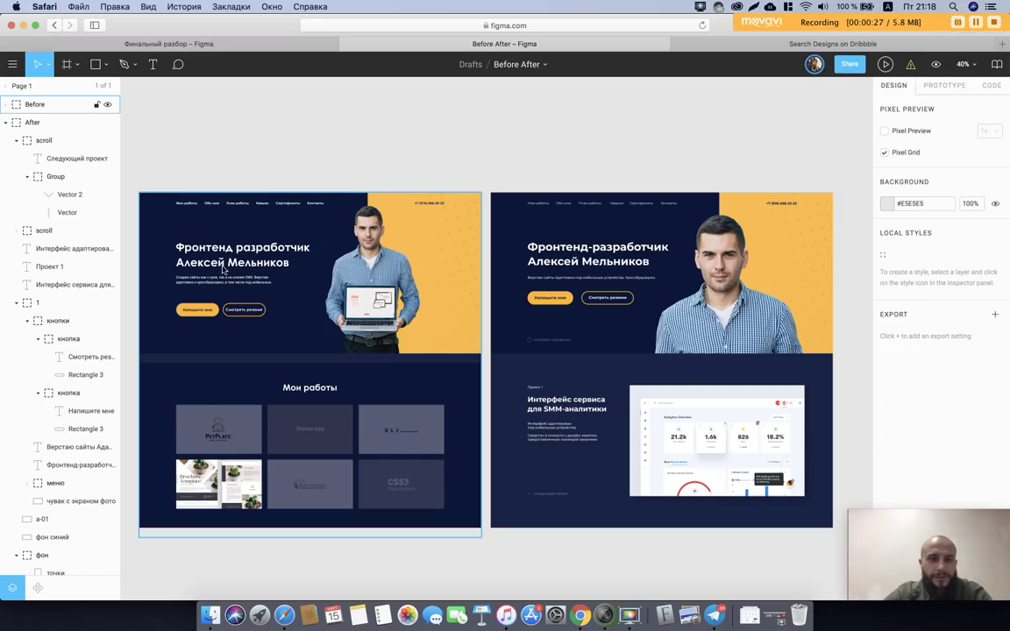
Step: Zoom to about 82% on the Before hero, center it, and select its heading
scroll(222, 272, "up", 3)
scroll(230, 272, "up", 2)
scroll(231, 272, "left", 3)
scroll(231, 272, "up", 1)
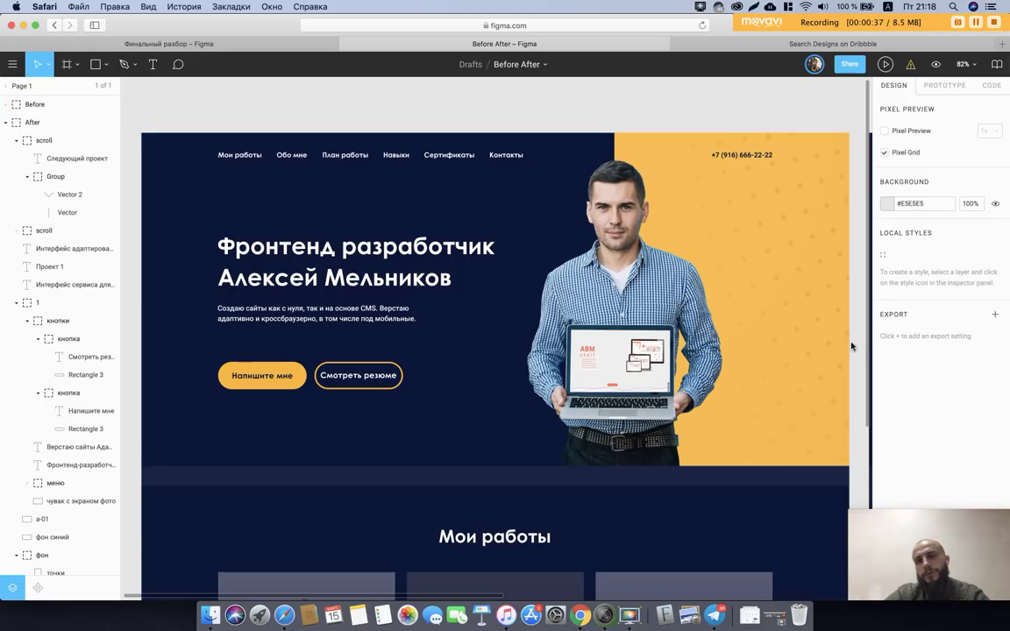
scroll(798, 378, "right", 2)
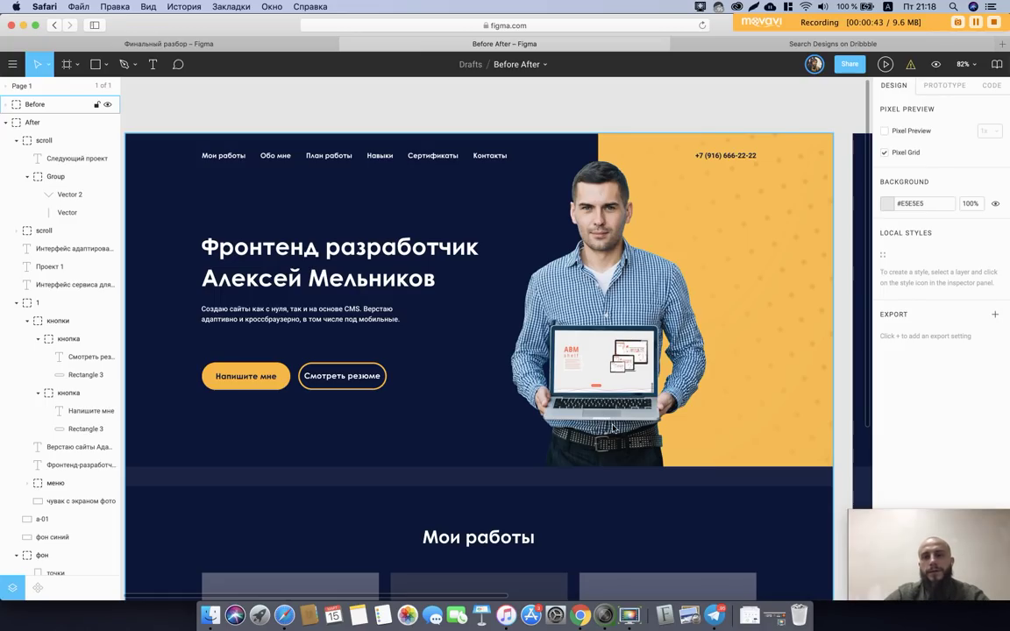
scroll(608, 453, "up", 3)
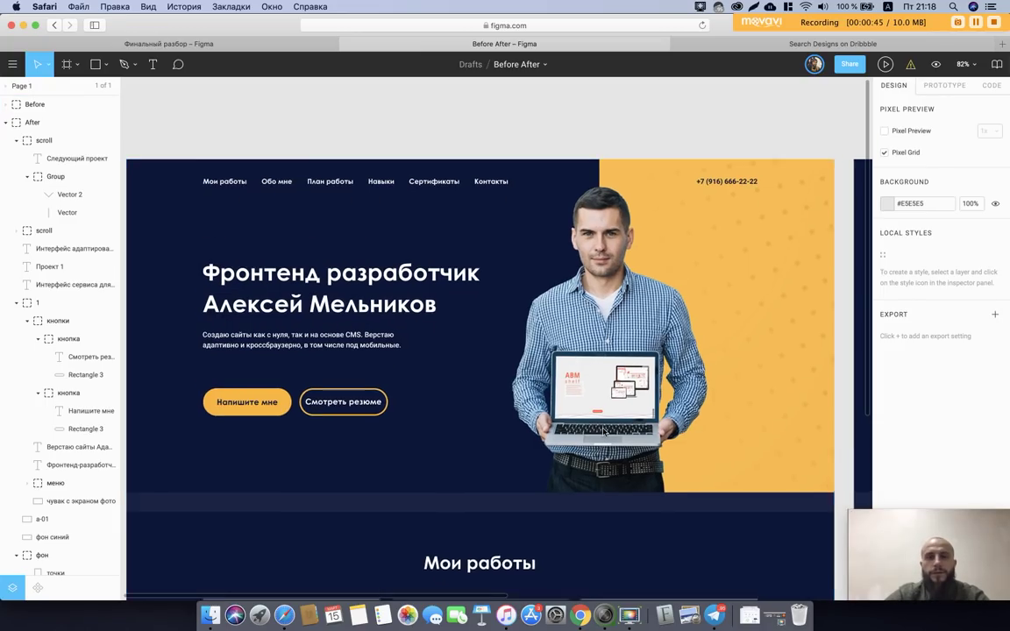
scroll(604, 438, "left", 3)
scroll(603, 431, "right", 5)
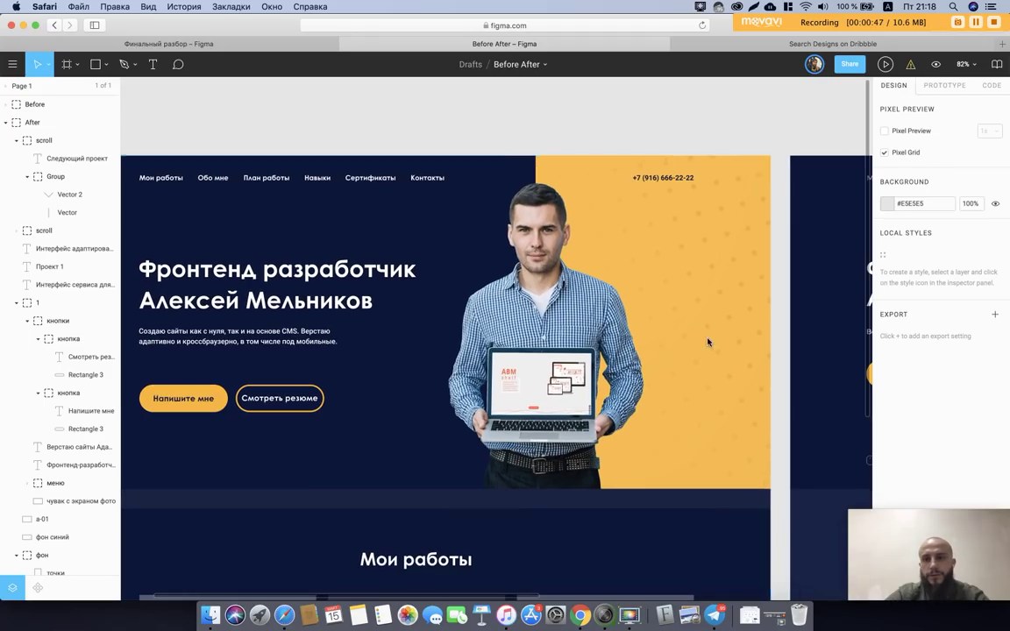
scroll(675, 279, "left", 5)
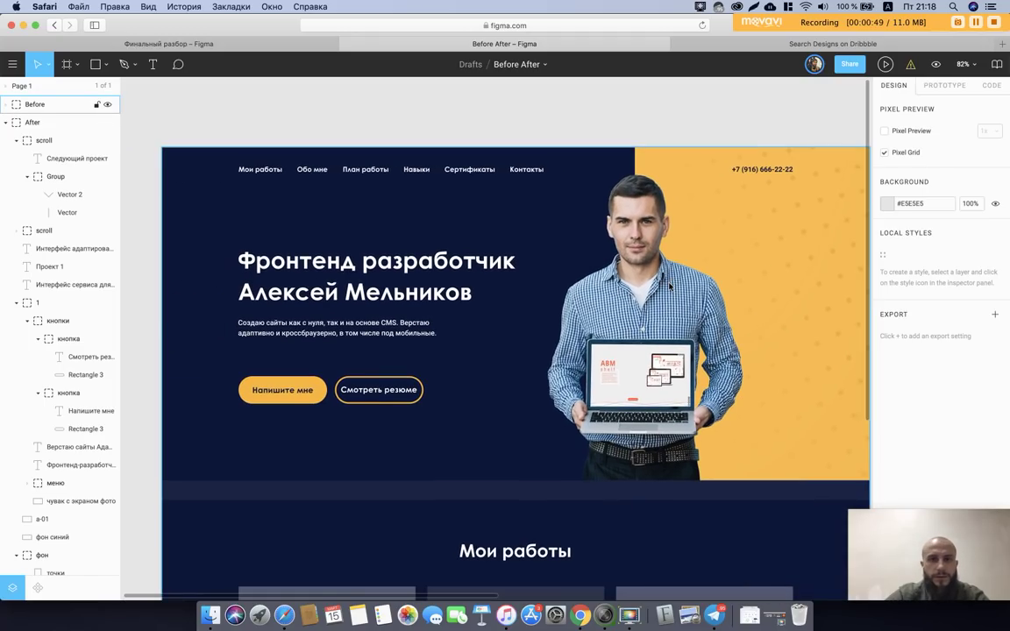
left_click(315, 271)
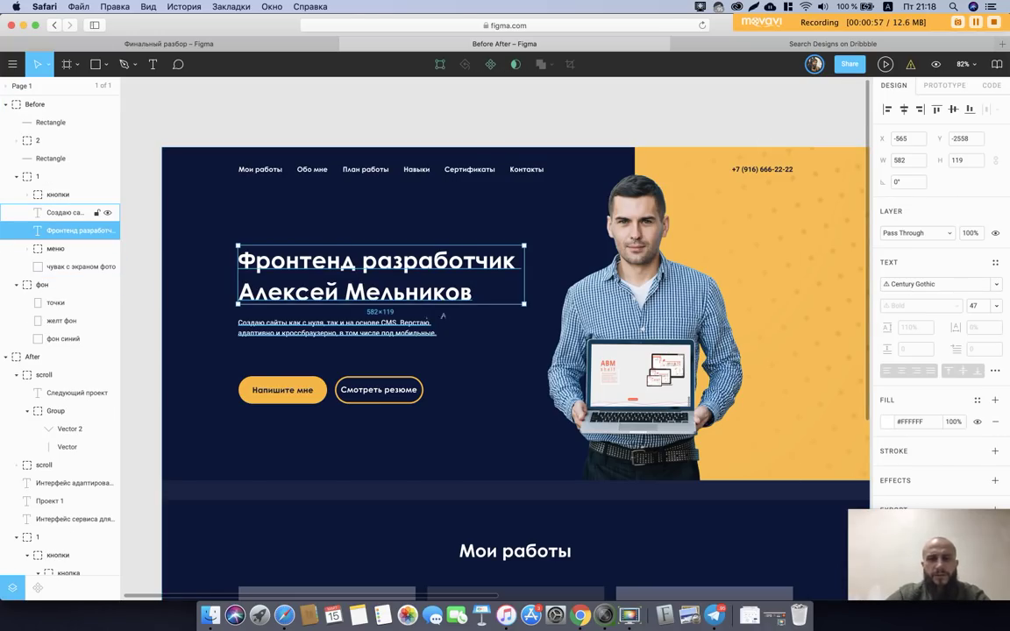
left_click(488, 125)
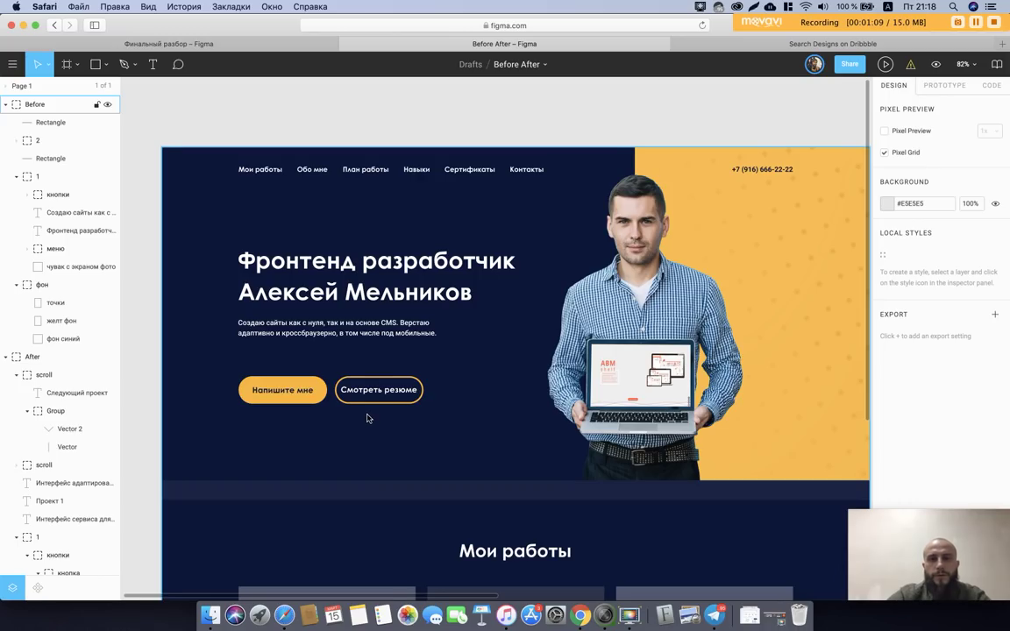
Step: Scroll down the Before frame to the six-tile Мои работы grid, PetPlate through CSS3
scroll(367, 418, "down", 3)
scroll(340, 424, "down", 2)
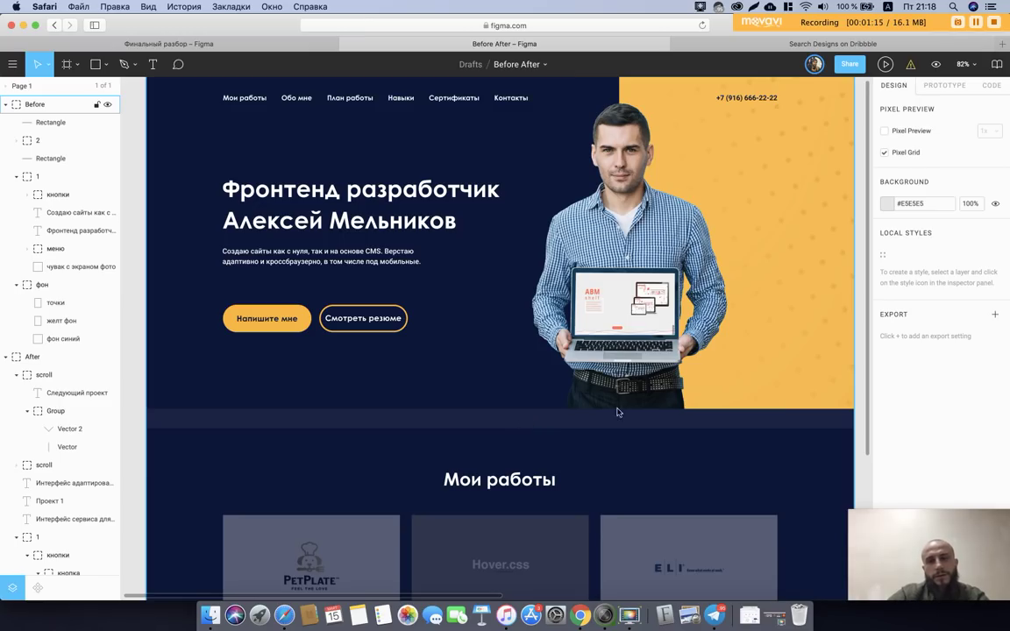
scroll(568, 410, "down", 3)
scroll(568, 410, "down", 2)
scroll(568, 410, "down", 1)
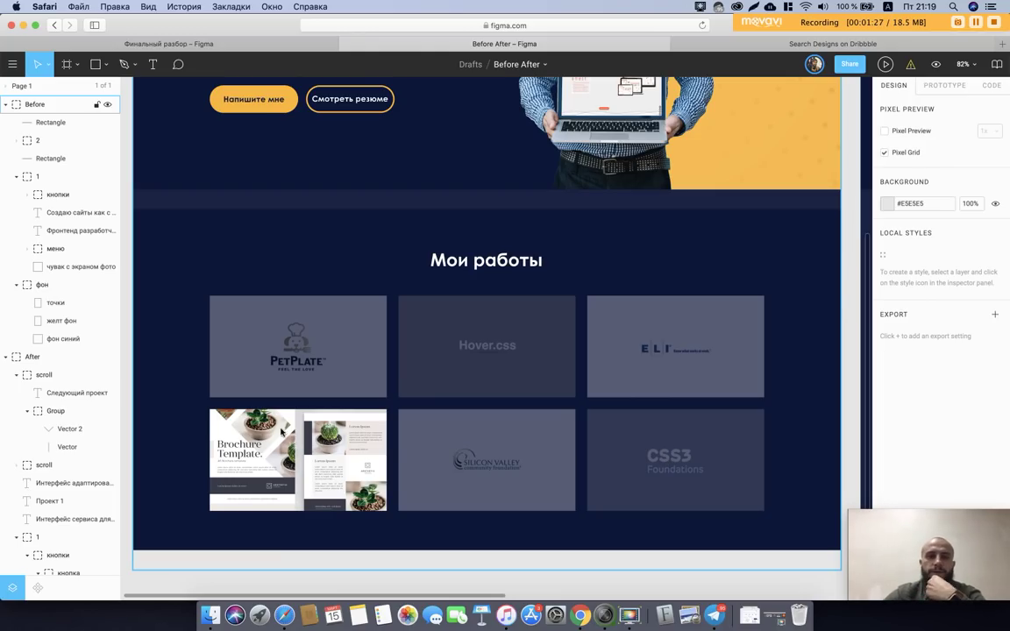
scroll(579, 372, "down", 3)
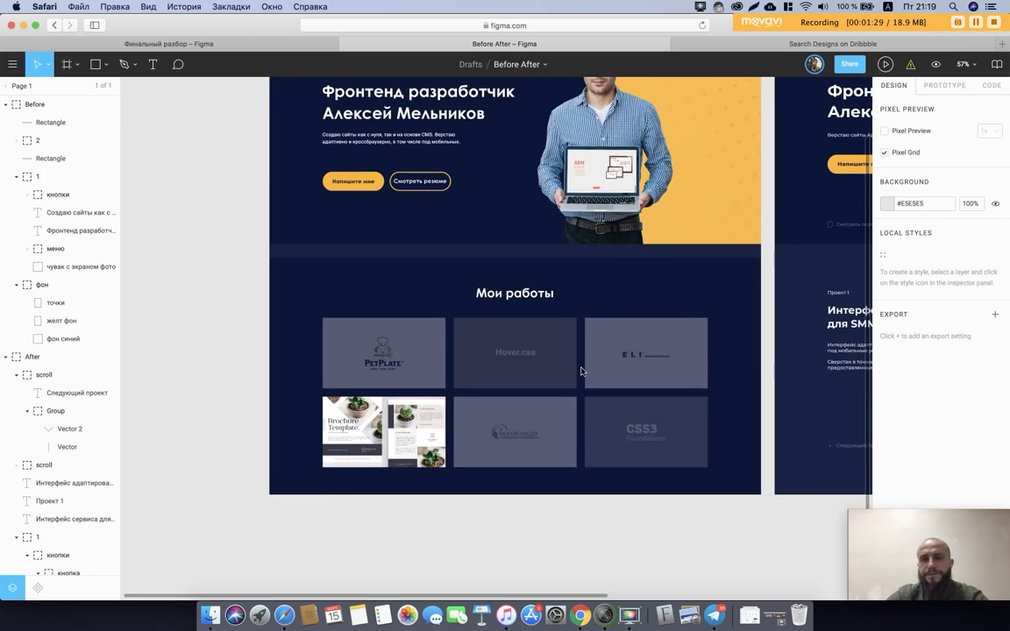
Step: Zoom out to 57%, pan right to the After frame, then zoom to about 85% on its hero
scroll(581, 371, "up", 3)
scroll(579, 368, "right", 3)
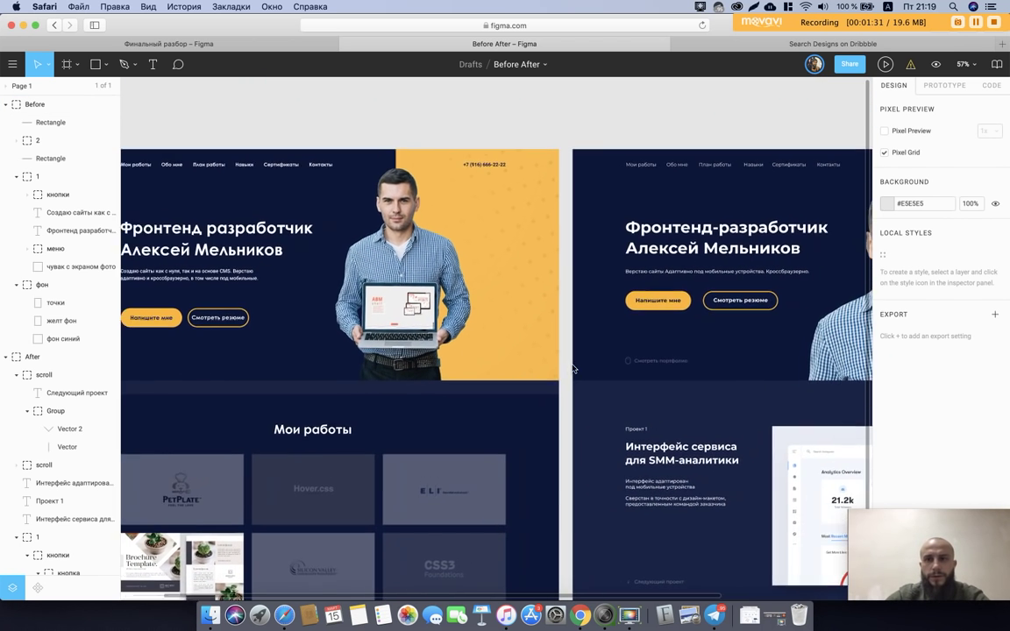
scroll(576, 359, "right", 2)
scroll(575, 358, "right", 3)
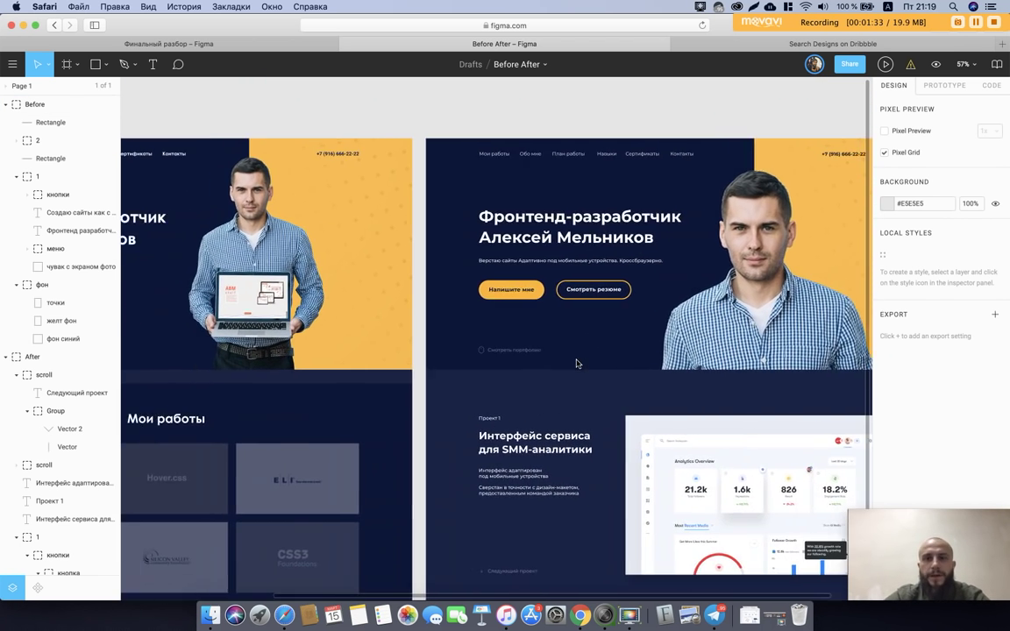
scroll(572, 363, "left", 5)
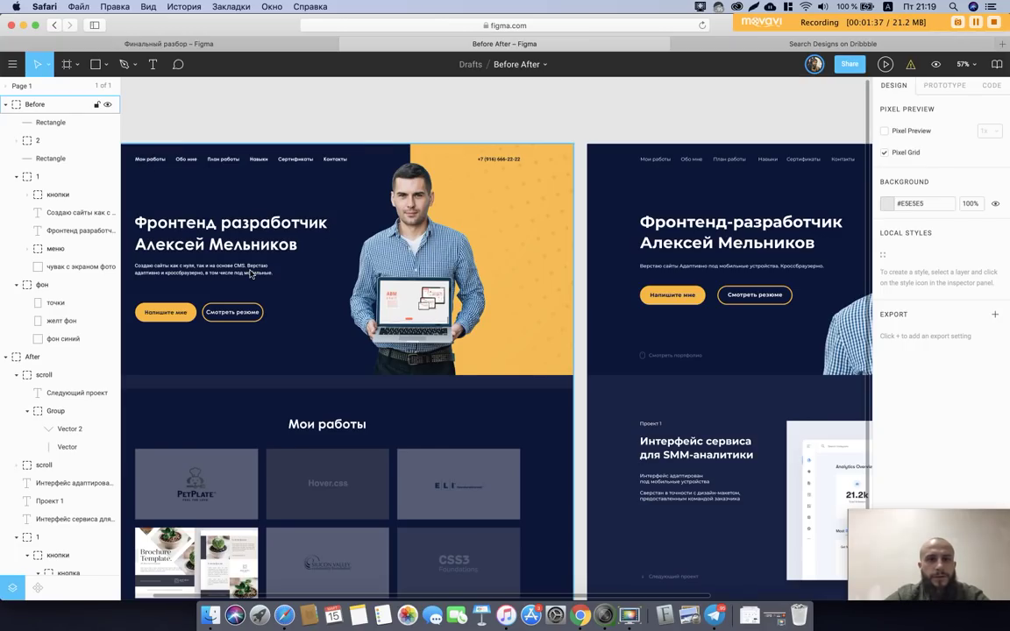
scroll(250, 273, "right", 3)
scroll(250, 273, "right", 5)
scroll(395, 276, "right", 5)
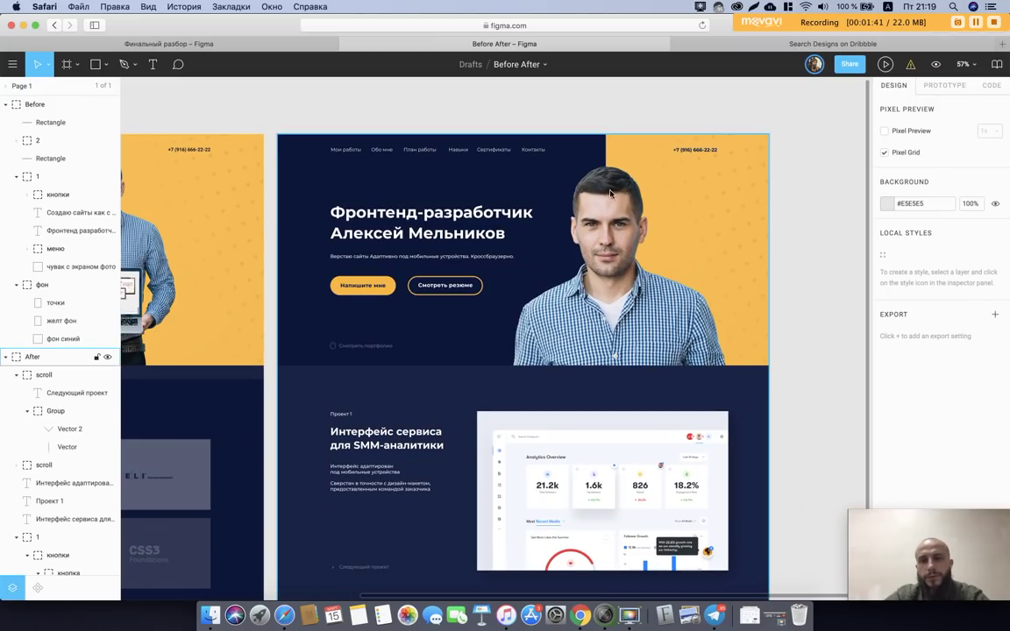
scroll(596, 348, "left", 5)
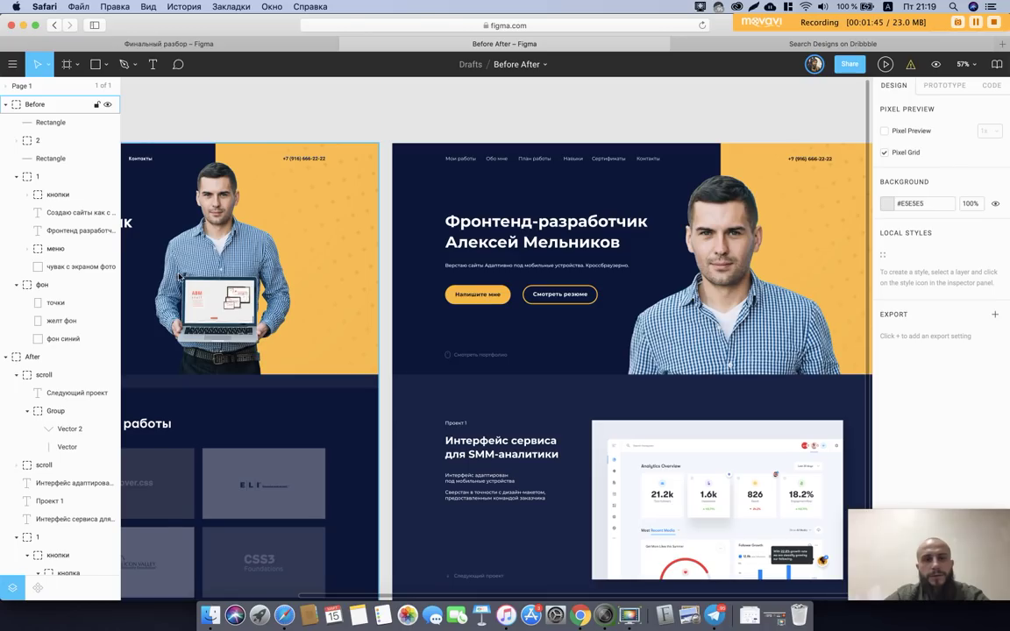
scroll(642, 286, "up", 2)
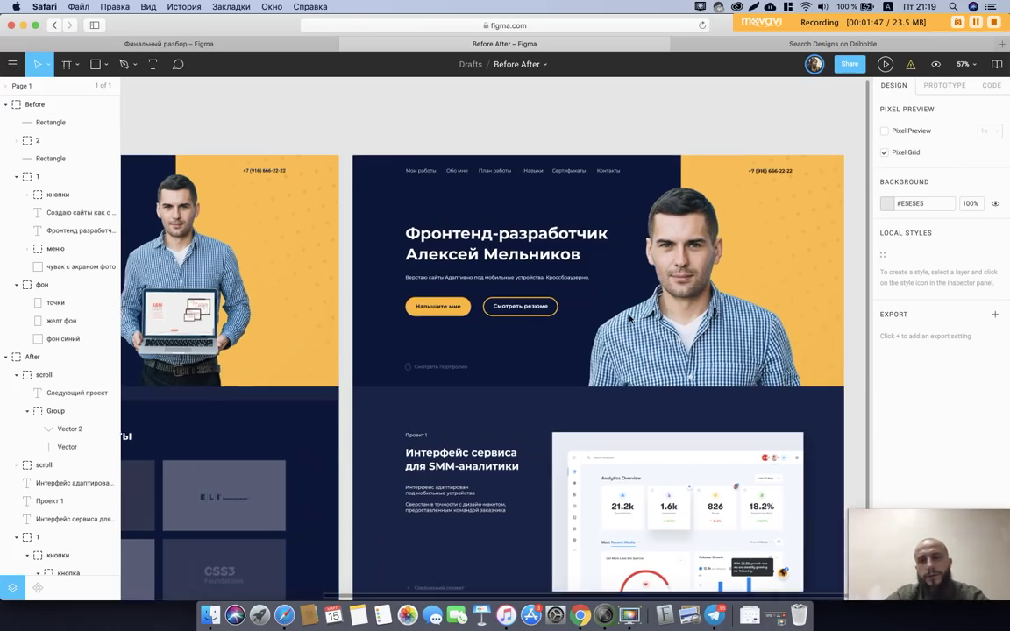
scroll(642, 287, "up", 2)
scroll(643, 287, "up", 3)
scroll(642, 287, "up", 1)
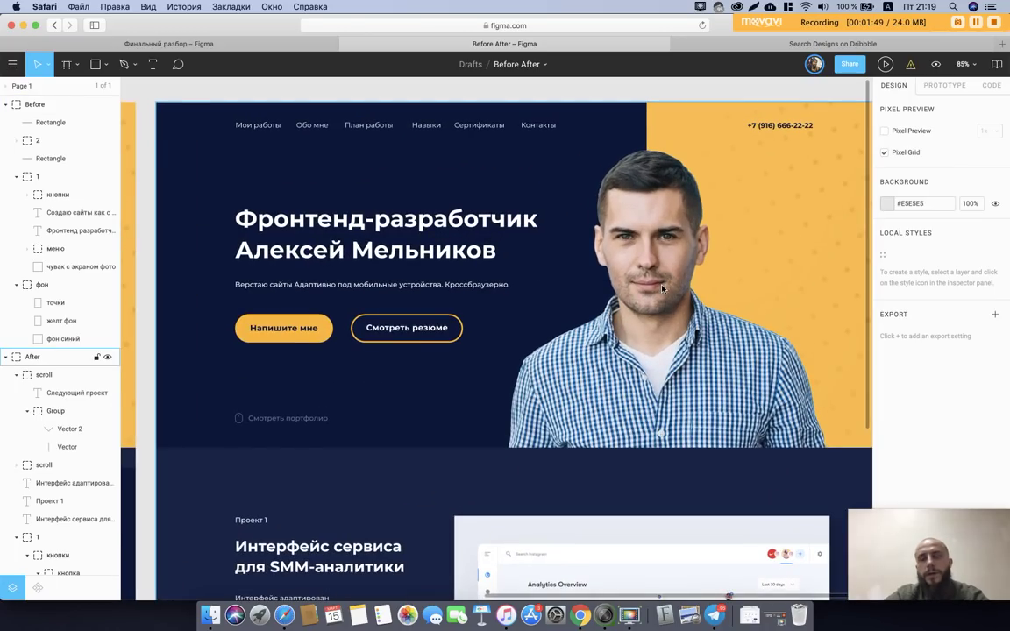
scroll(662, 288, "down", 2)
scroll(673, 252, "up", 3)
scroll(674, 252, "up", 2)
scroll(674, 252, "up", 5)
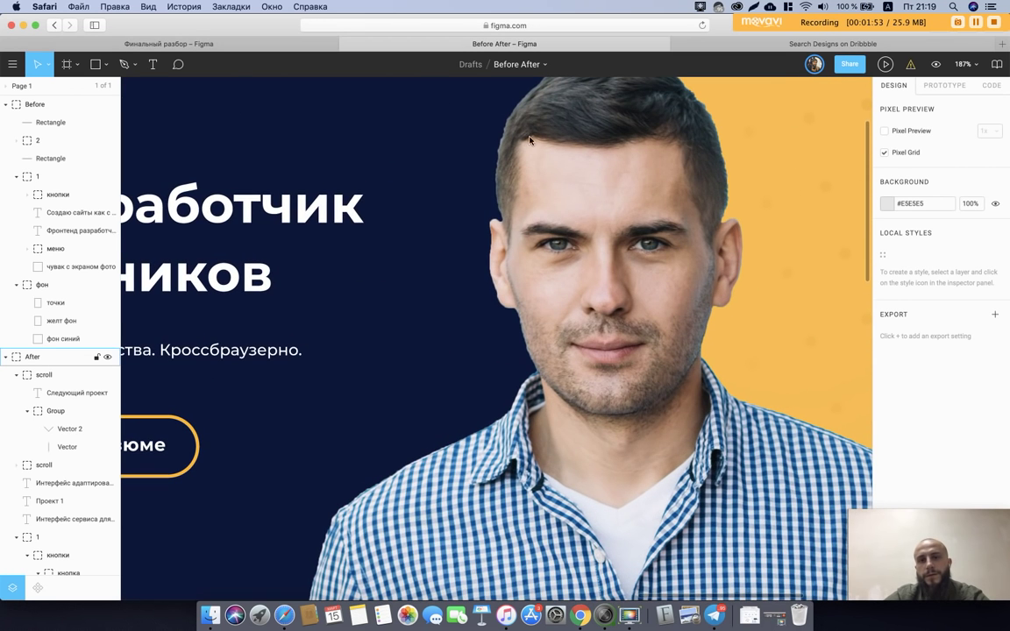
scroll(611, 385, "down", 5)
scroll(609, 383, "down", 1)
scroll(606, 381, "down", 1)
scroll(602, 376, "up", 1)
scroll(602, 377, "right", 1)
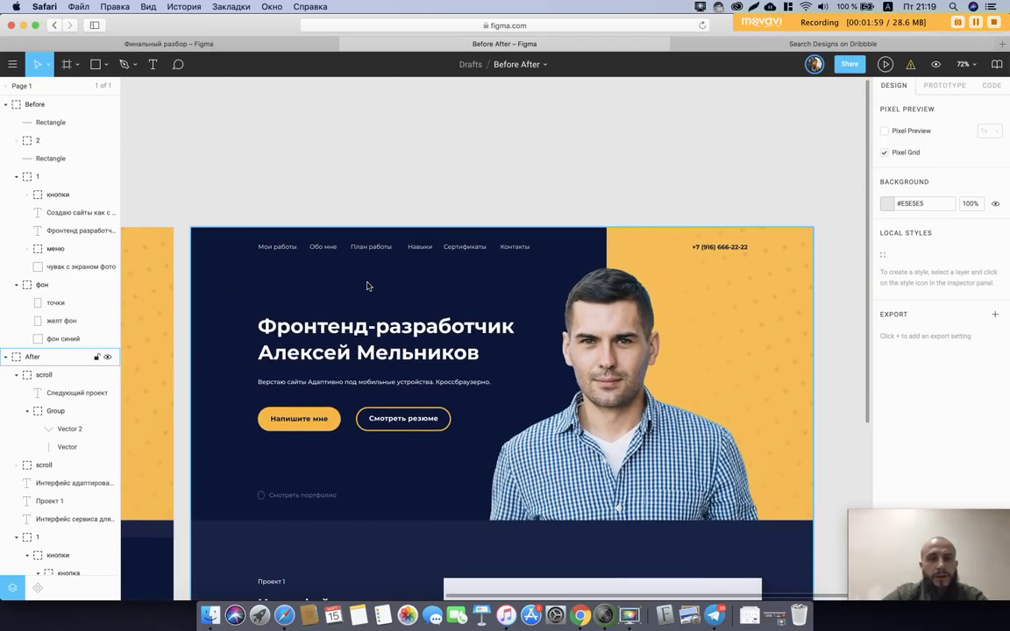
double_click(335, 331)
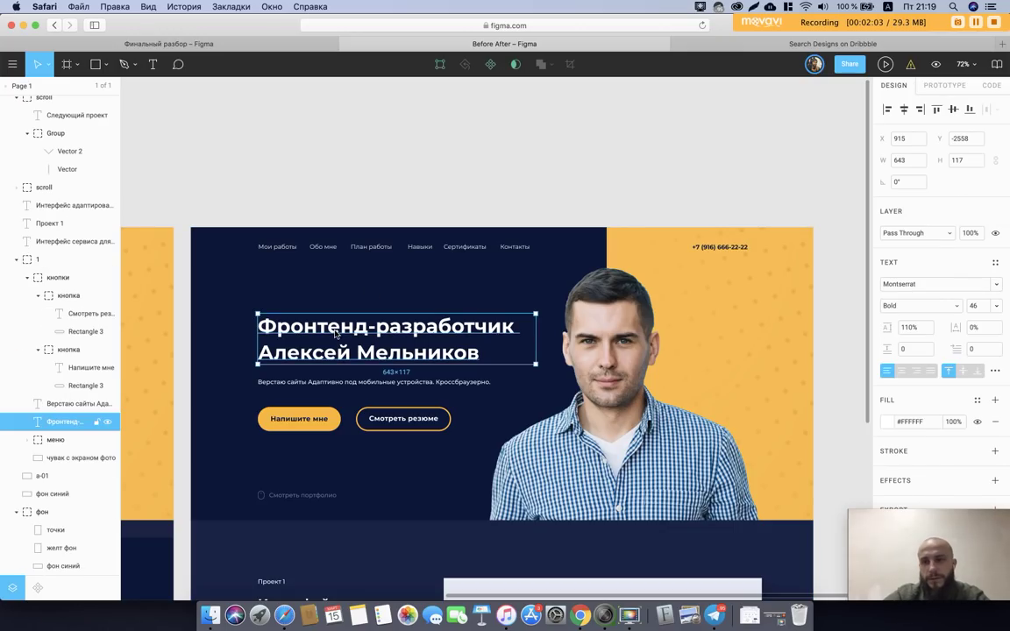
left_click(423, 198)
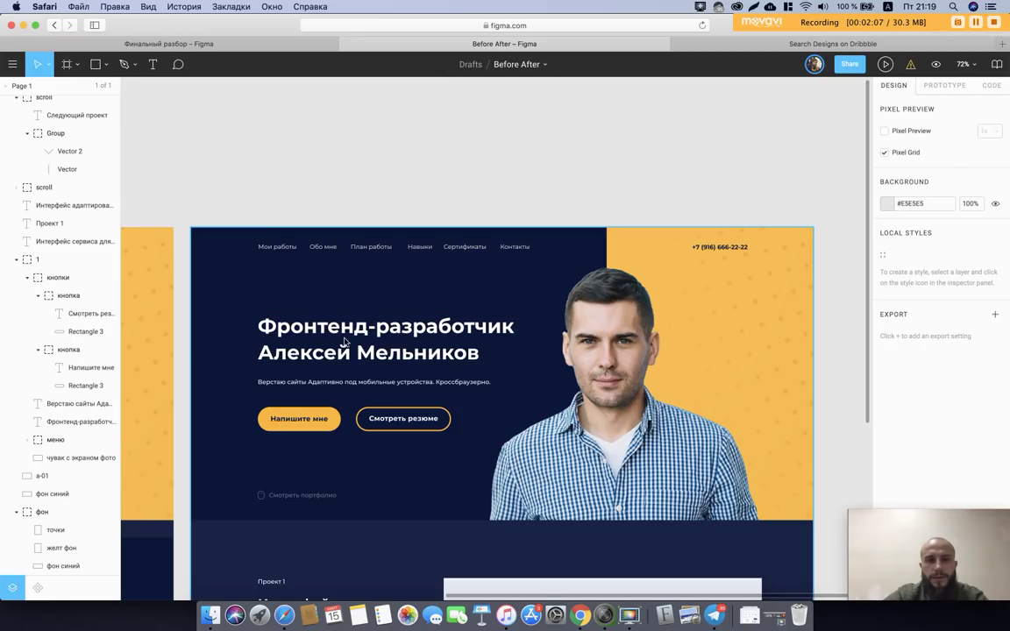
scroll(281, 347, "up", 2, "ctrl")
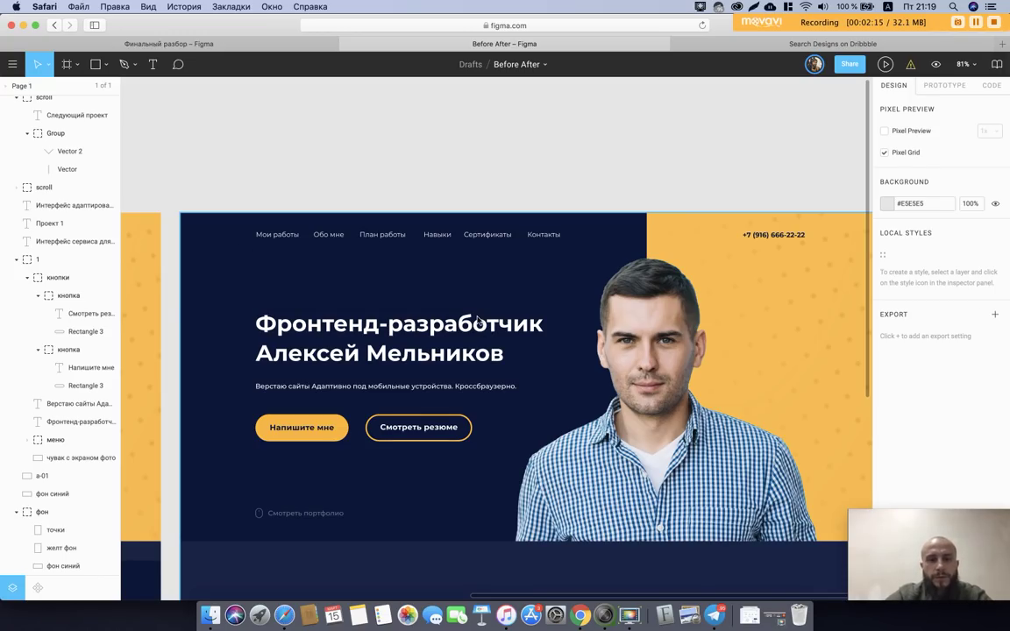
double_click(282, 237)
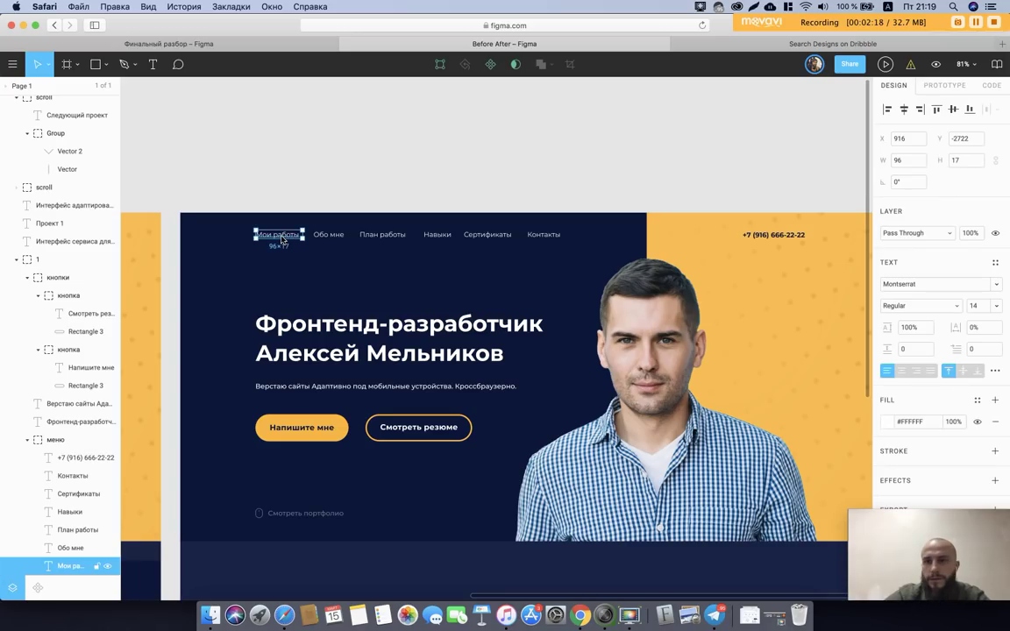
Step: Set the After hero subtitle's font weight to Regular
left_click(392, 387)
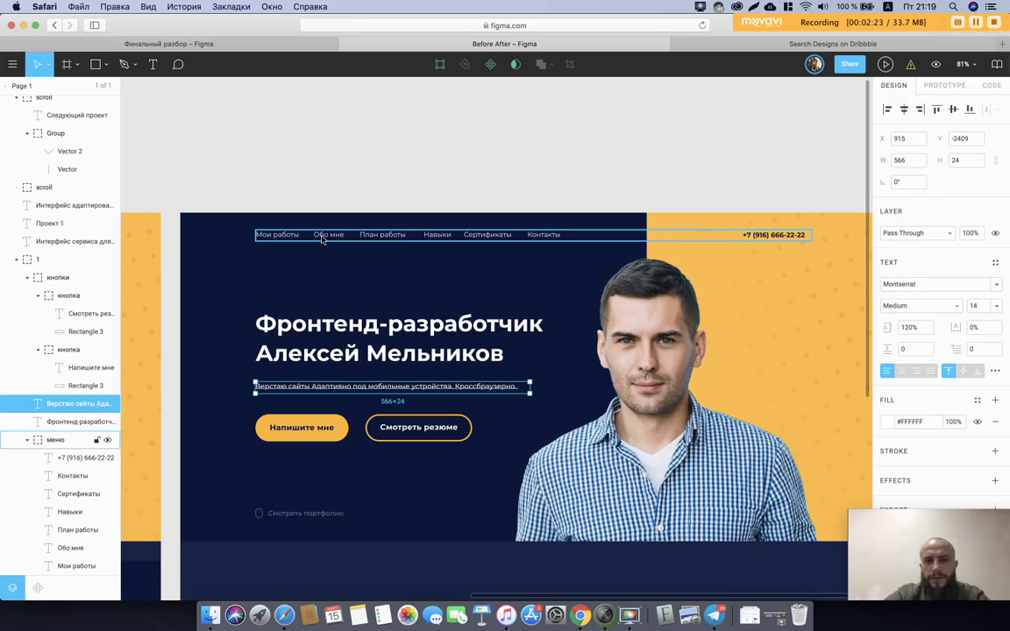
left_click(957, 312)
left_click(583, 192)
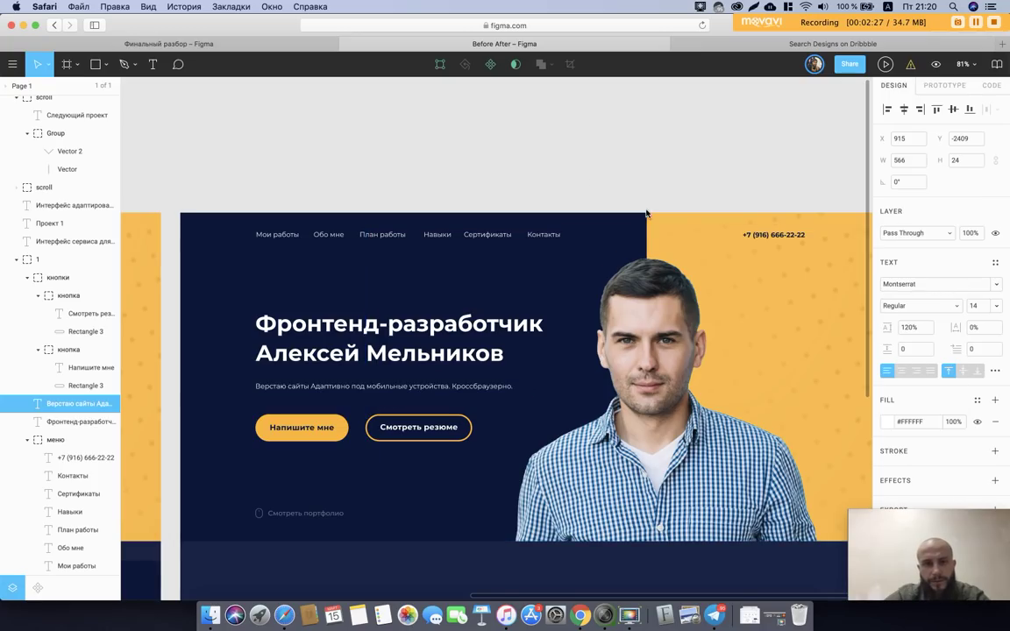
left_click(585, 163)
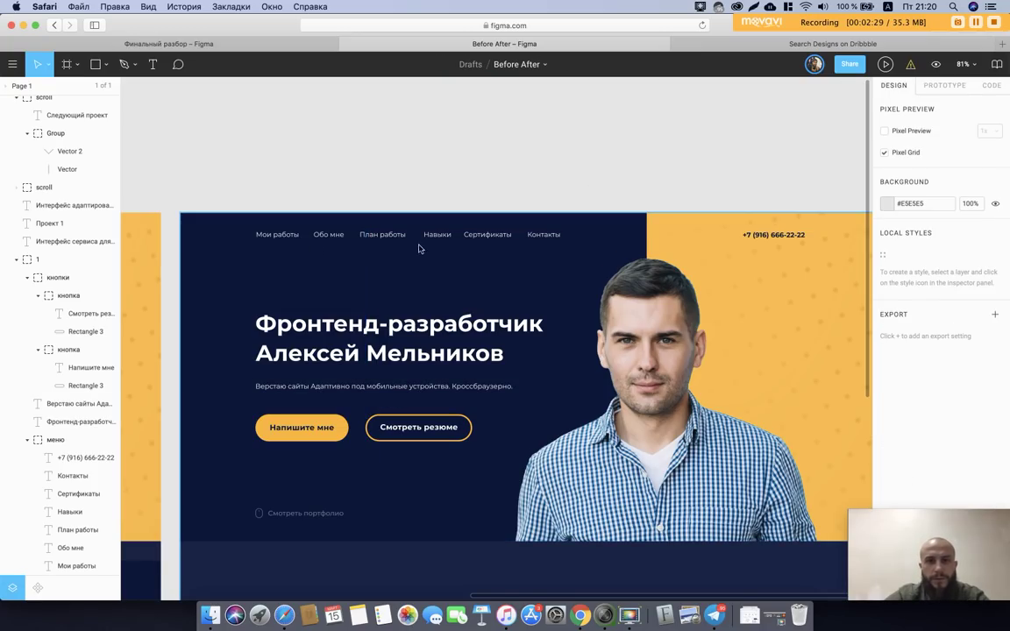
Step: Change the six menu items, Мои работы to Контакты, and the subtitle to Medium weight
left_click(277, 234)
left_click(328, 235, "shift")
left_click(383, 235, "shift")
left_click(436, 235, "shift")
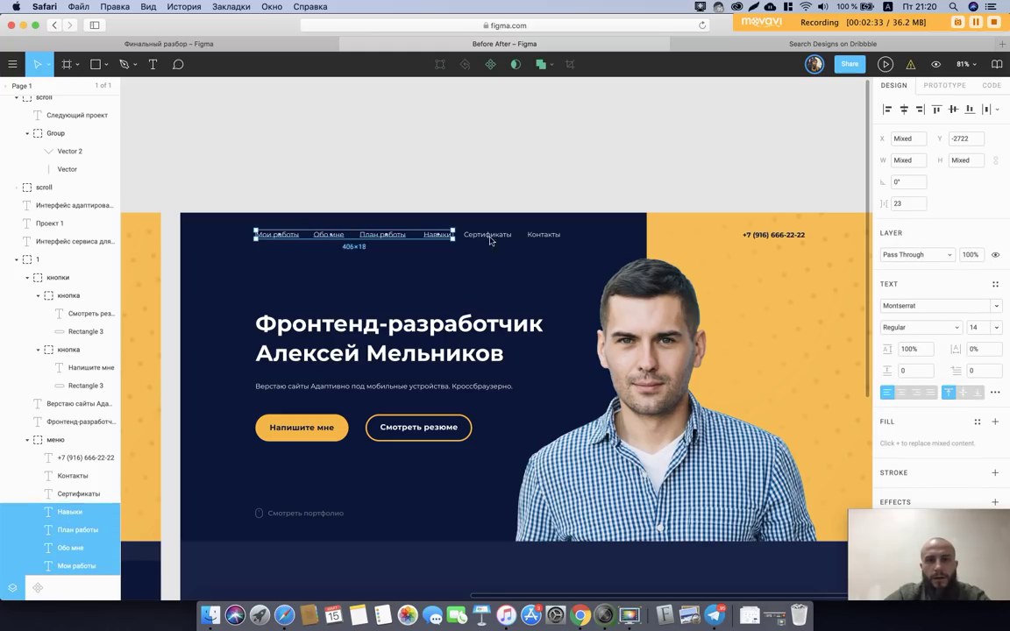
left_click(487, 235, "shift")
left_click(543, 234, "shift")
left_click(429, 385, "shift")
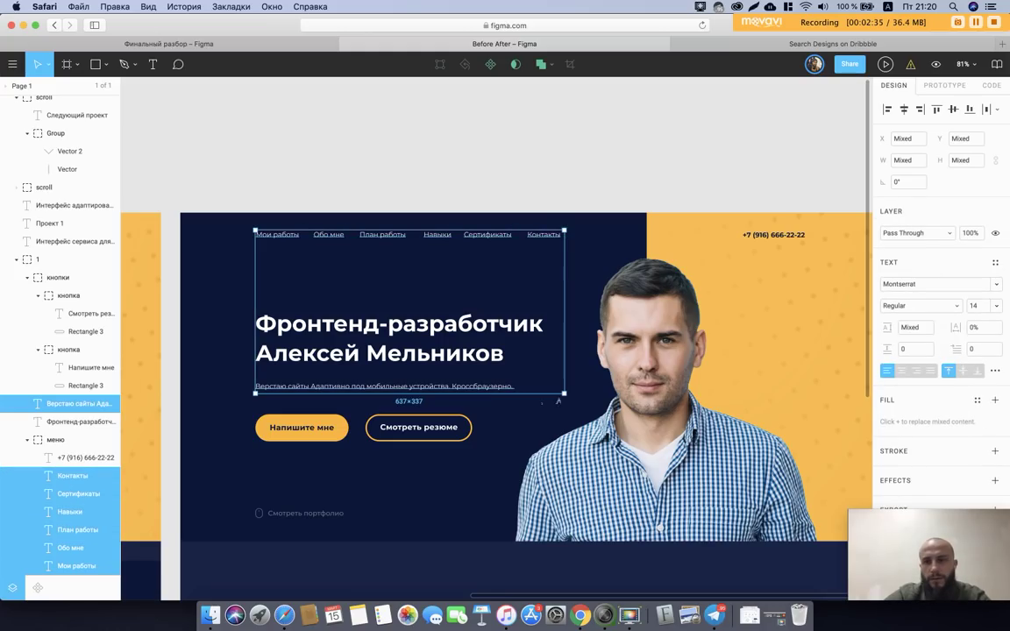
left_click(909, 310)
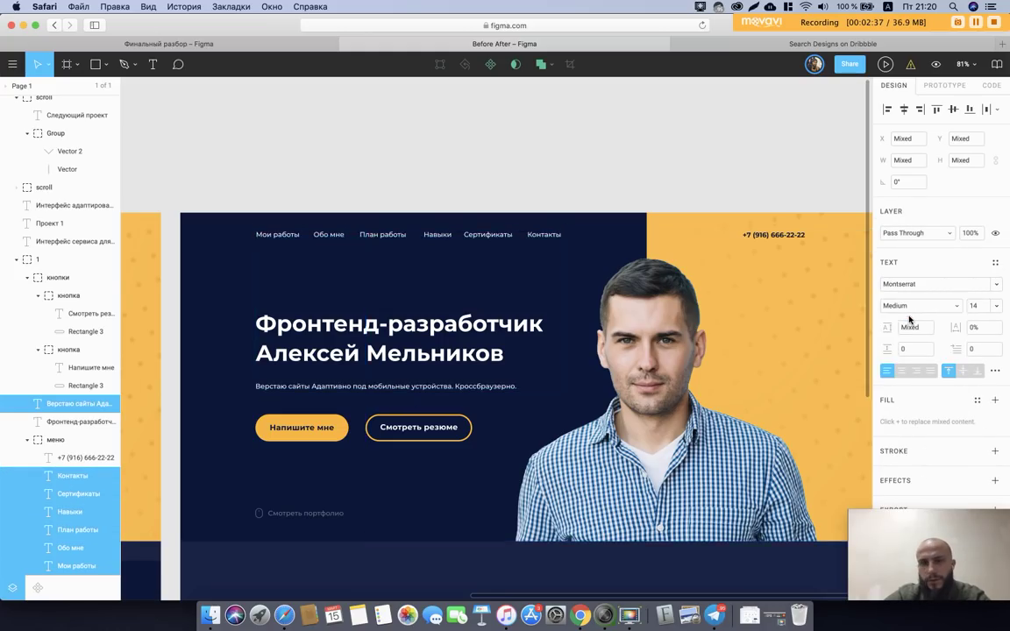
left_click(650, 167)
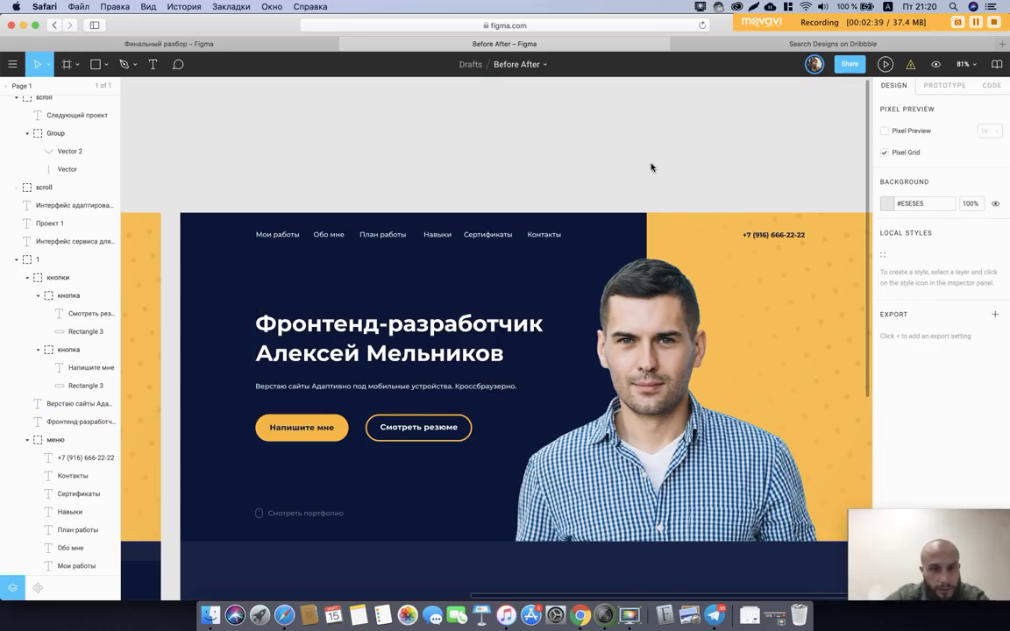
scroll(648, 167, "down", 1)
scroll(648, 167, "down", 1)
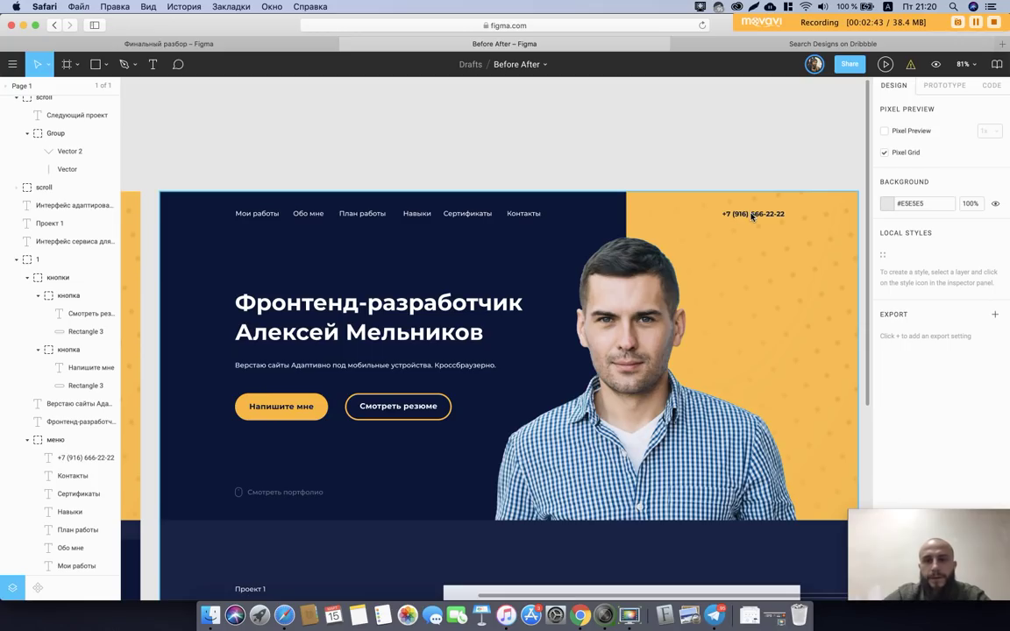
scroll(747, 215, "left", 3)
scroll(671, 191, "down", 5)
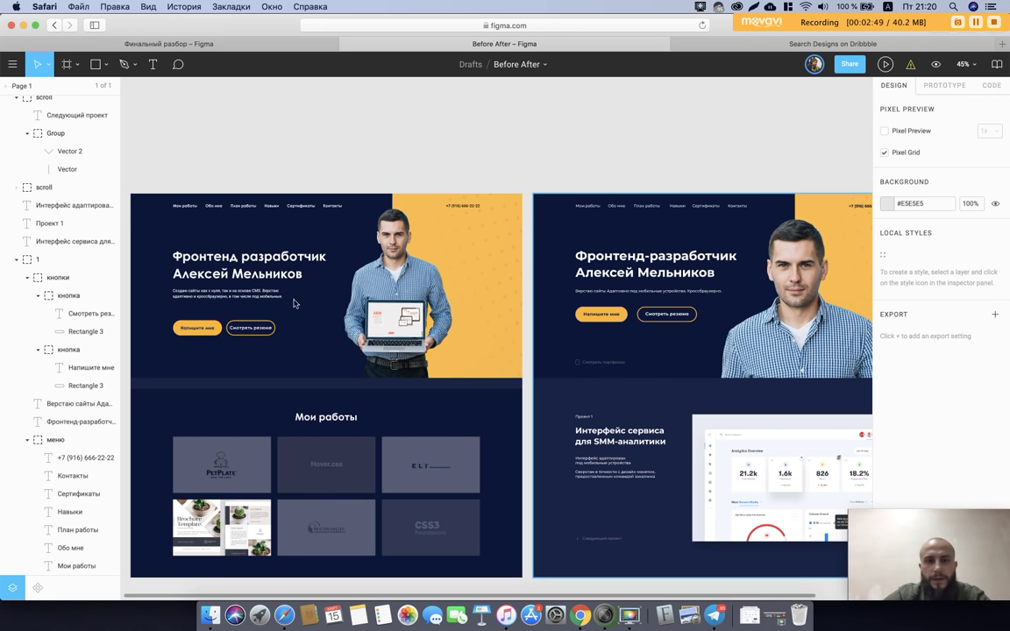
scroll(547, 307, "up", 3)
scroll(491, 315, "up", 2)
scroll(433, 323, "down", 2)
scroll(432, 322, "left", 5)
scroll(351, 307, "up", 1)
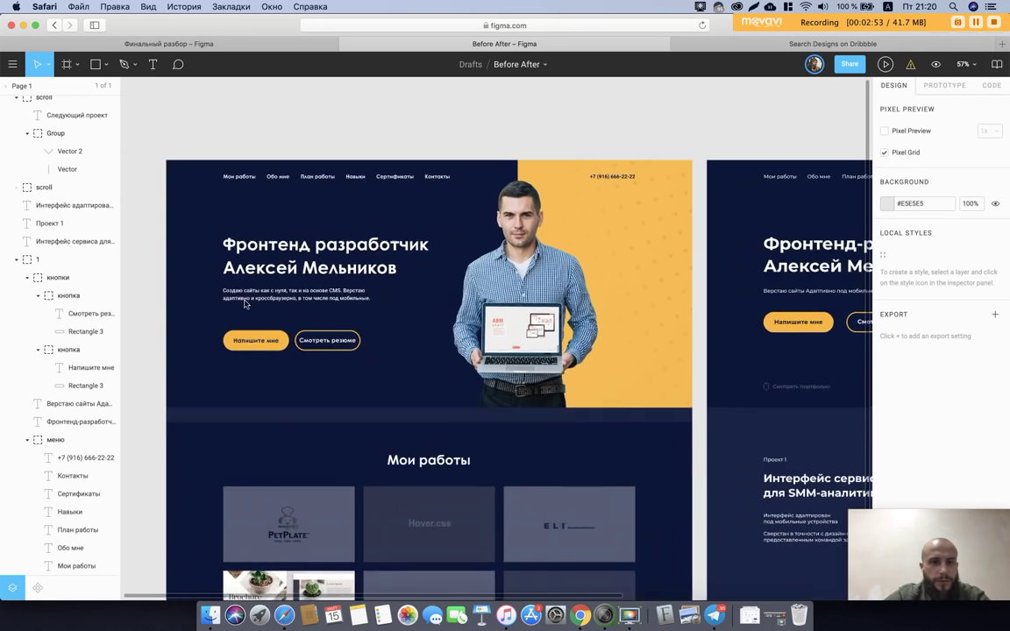
scroll(263, 293, "up", 4)
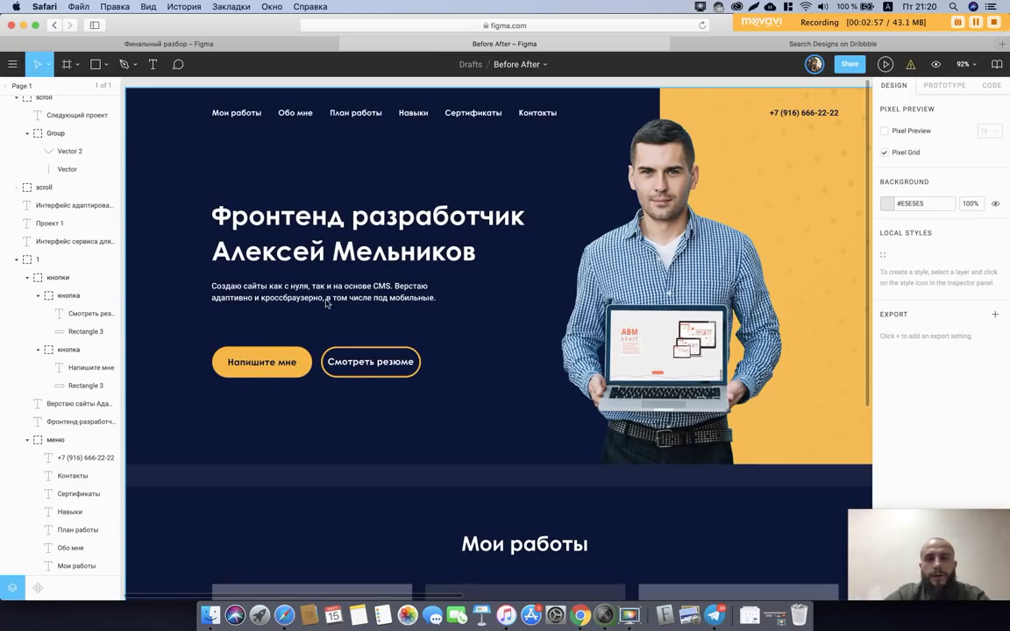
scroll(298, 280, "down", 4)
scroll(324, 304, "right", 2)
scroll(351, 305, "right", 3)
scroll(473, 306, "right", 1)
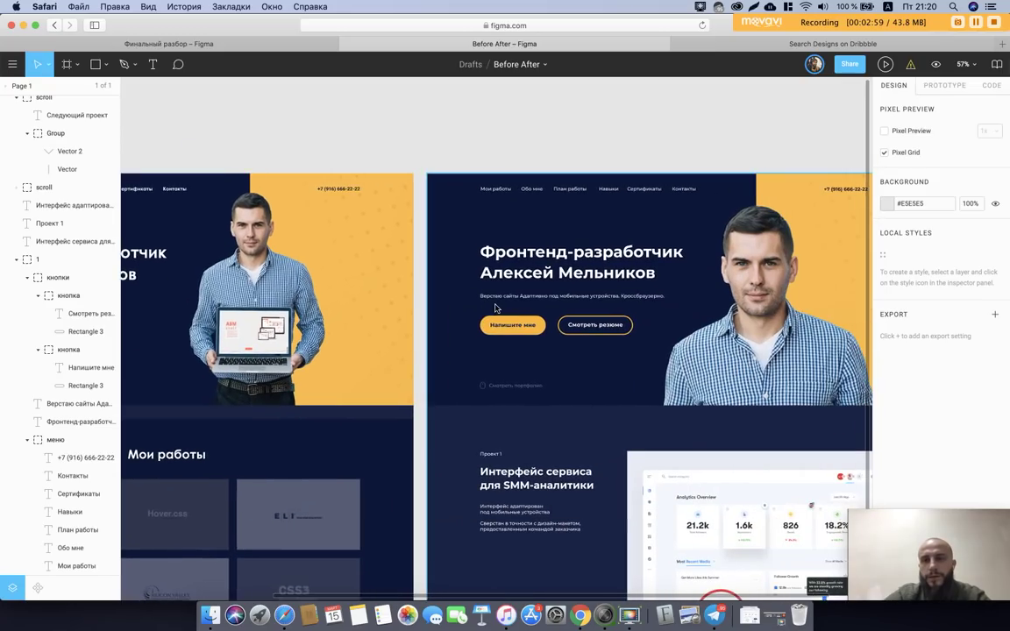
scroll(496, 308, "up", 2)
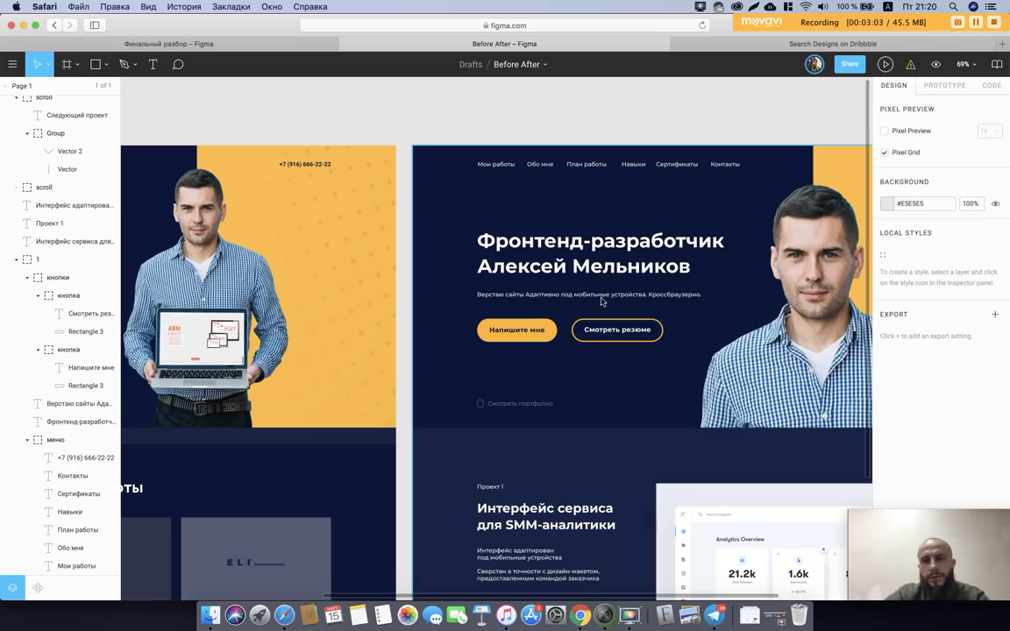
scroll(666, 307, "left", 5)
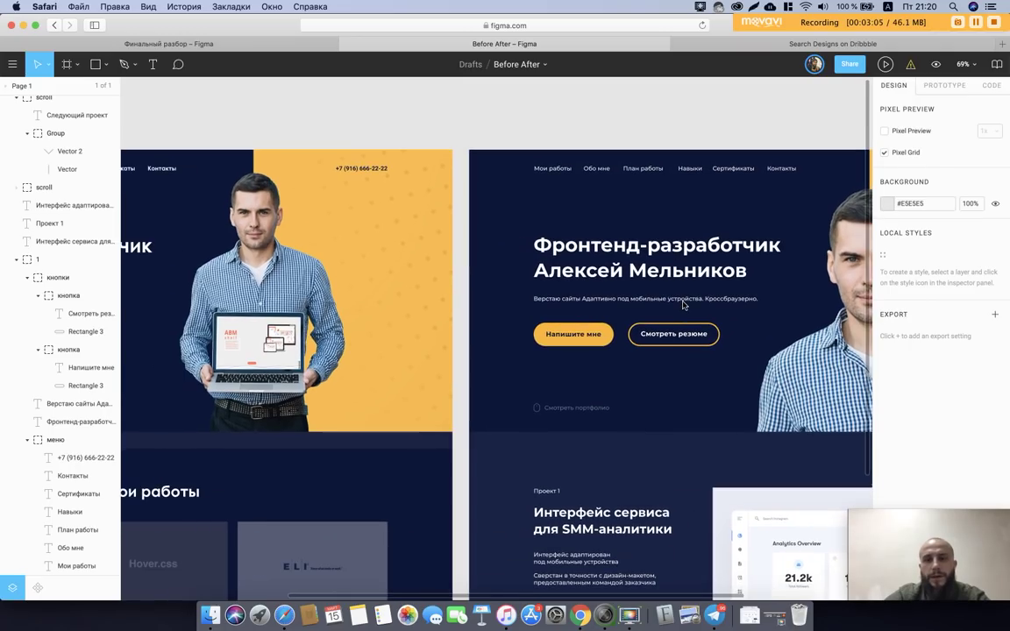
scroll(666, 324, "left", 8)
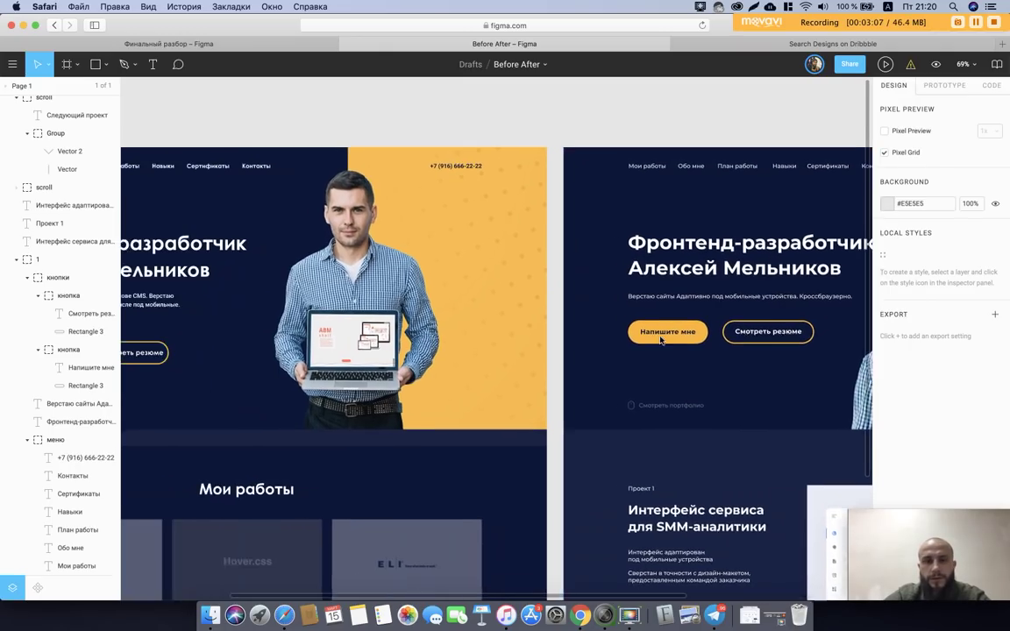
scroll(661, 340, "left", 4)
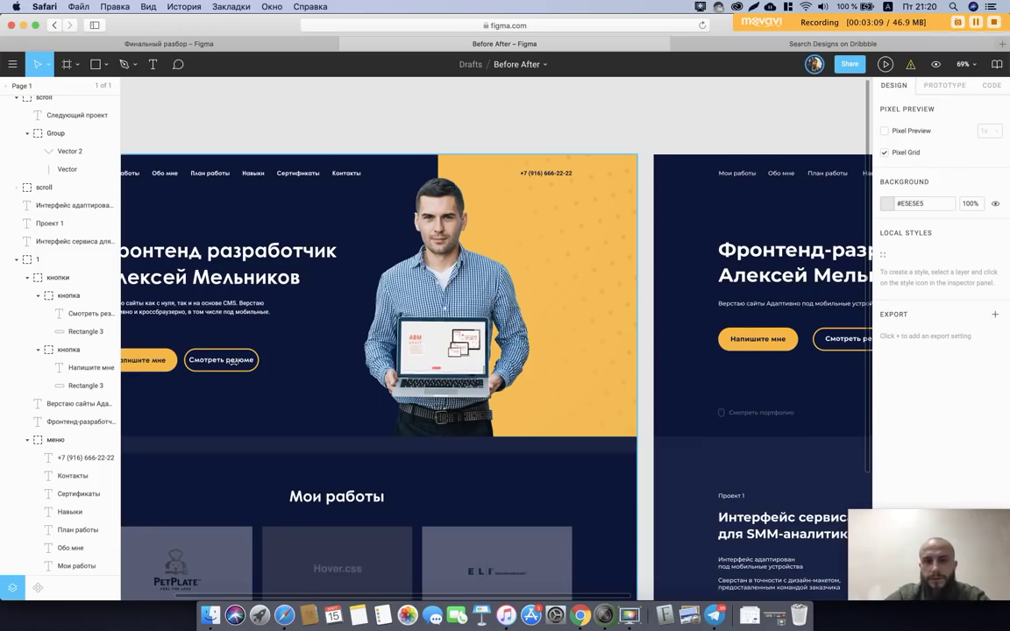
scroll(233, 360, "left", 3)
scroll(274, 357, "right", 9)
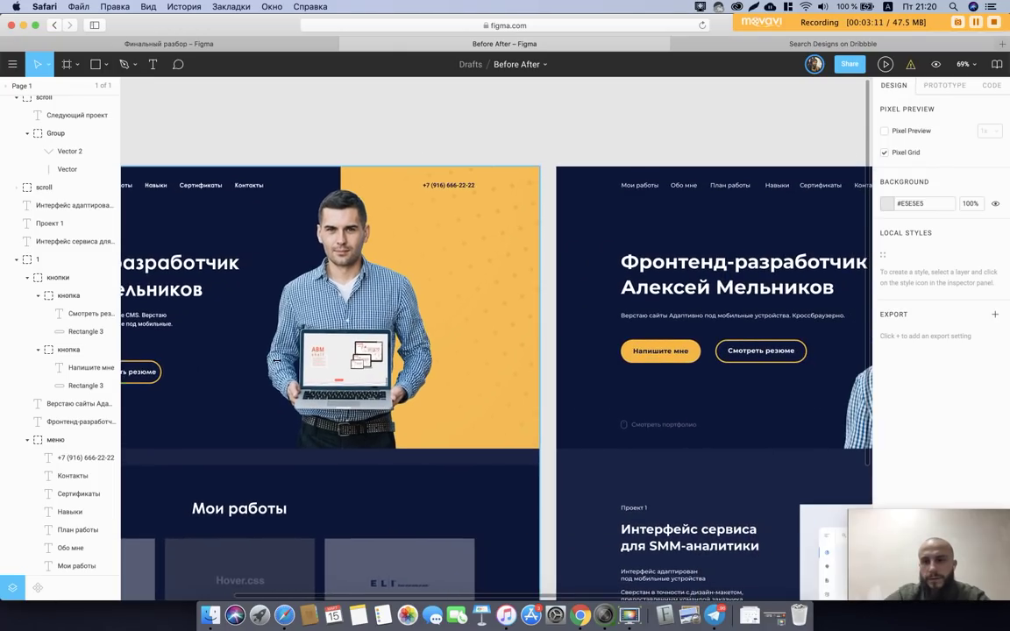
scroll(438, 361, "right", 6)
scroll(590, 365, "right", 3)
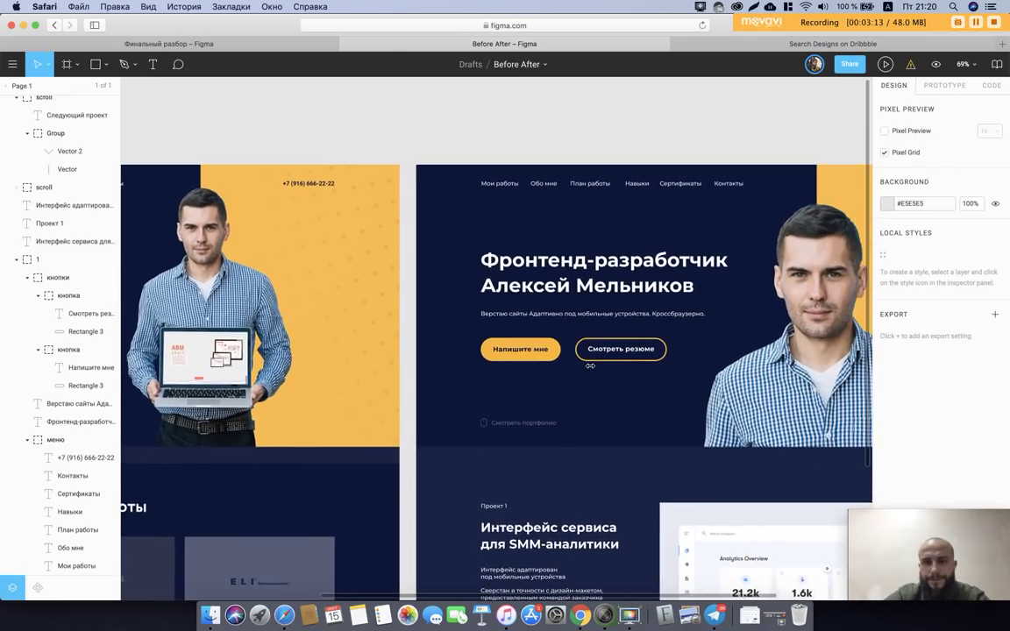
scroll(590, 365, "right", 4)
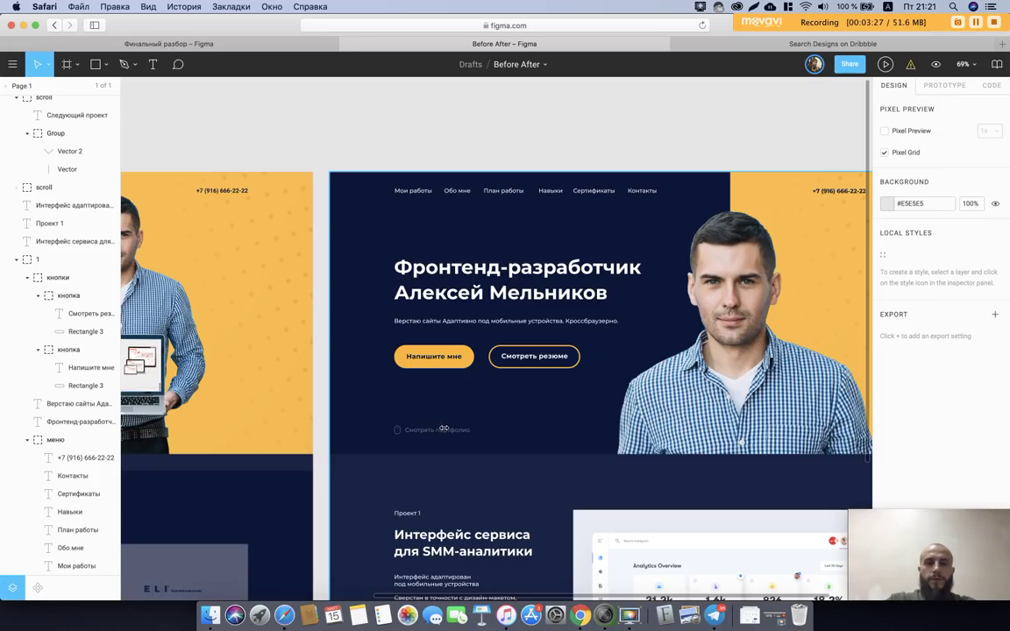
scroll(443, 422, "down", 3)
scroll(443, 422, "left", 5)
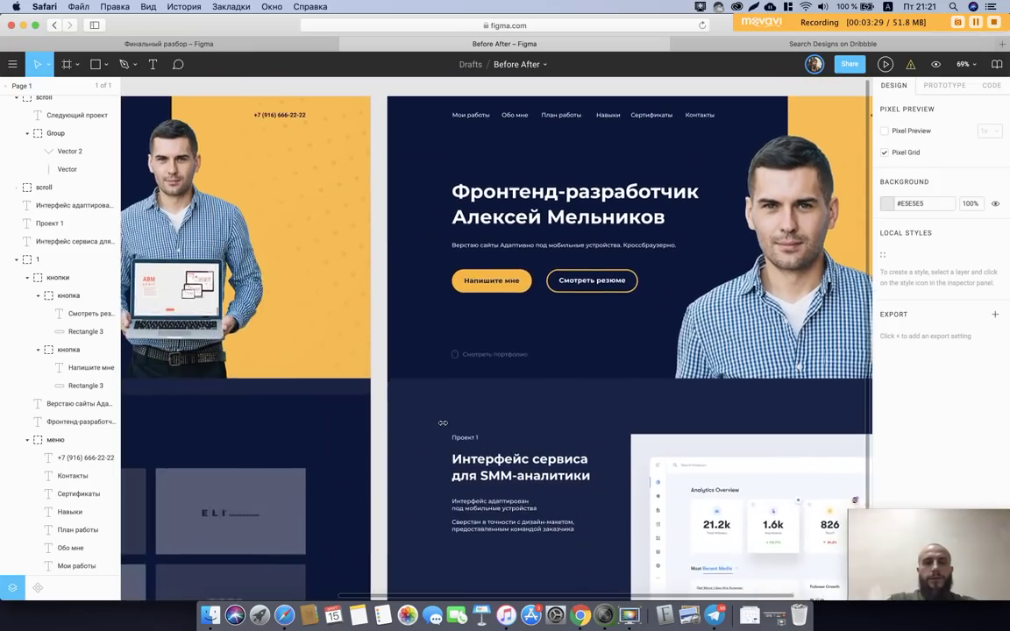
scroll(443, 422, "left", 5)
scroll(443, 422, "left", 2)
scroll(682, 421, "left", 3)
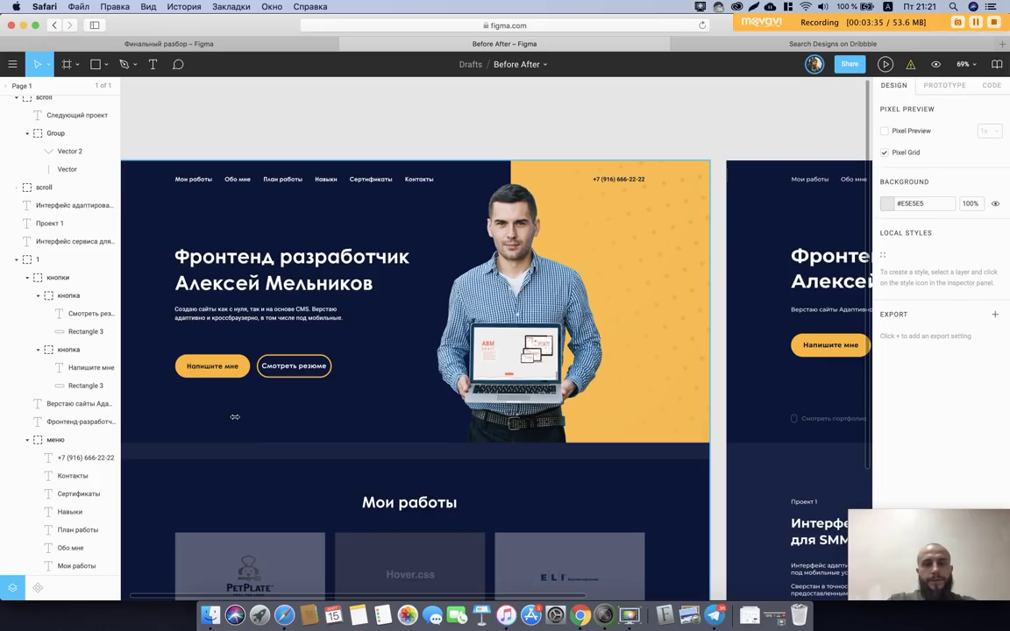
scroll(199, 417, "down", 2)
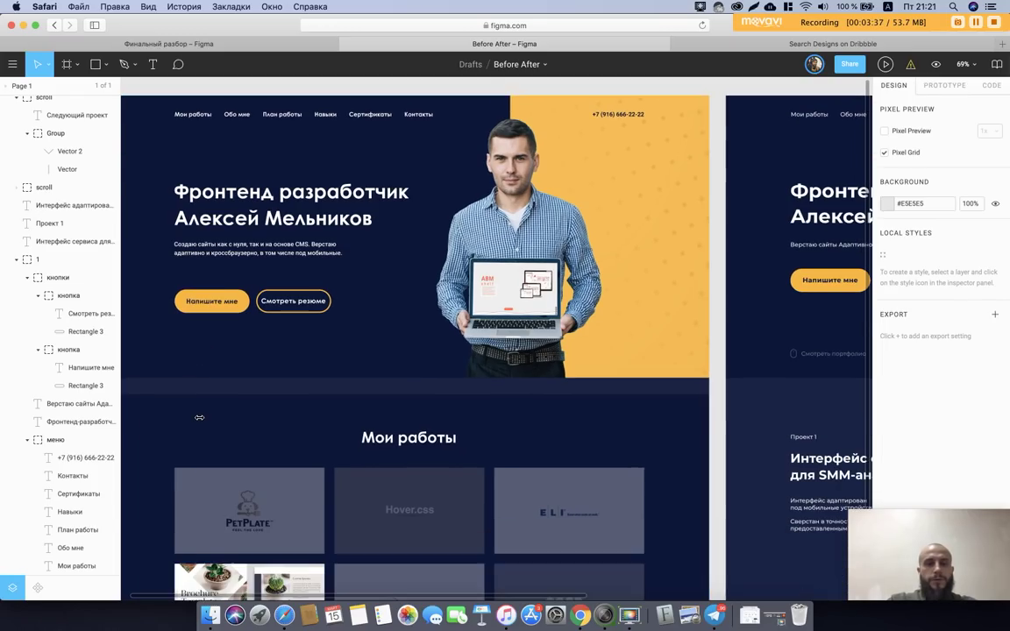
scroll(199, 417, "down", 1)
scroll(199, 417, "down", 1)
scroll(198, 417, "down", 2)
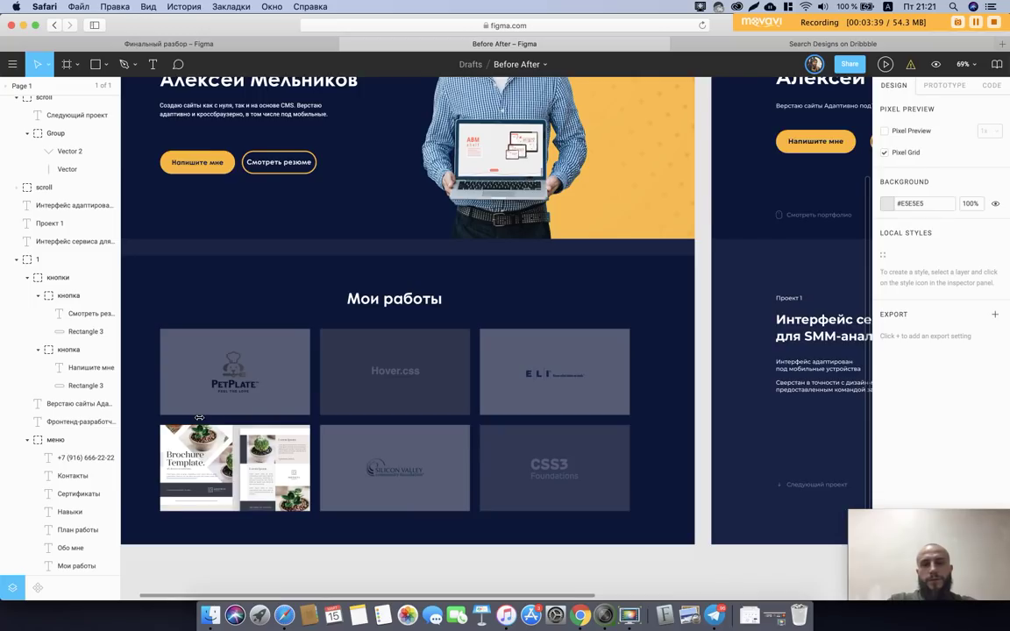
scroll(199, 417, "right", 5)
scroll(199, 418, "right", 5)
scroll(199, 418, "right", 1)
scroll(199, 417, "up", 3)
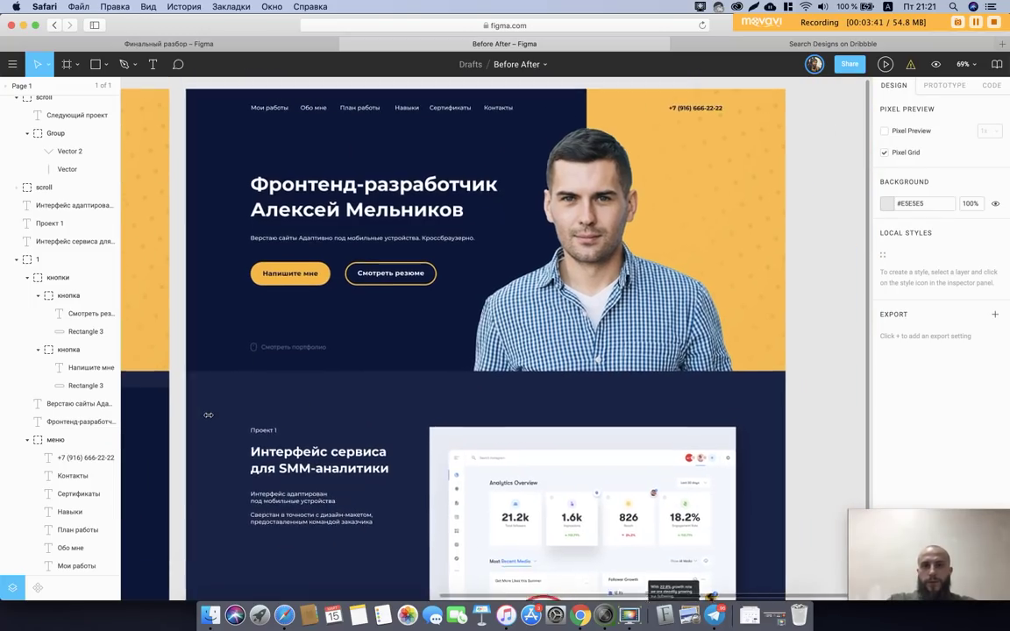
scroll(199, 417, "up", 1)
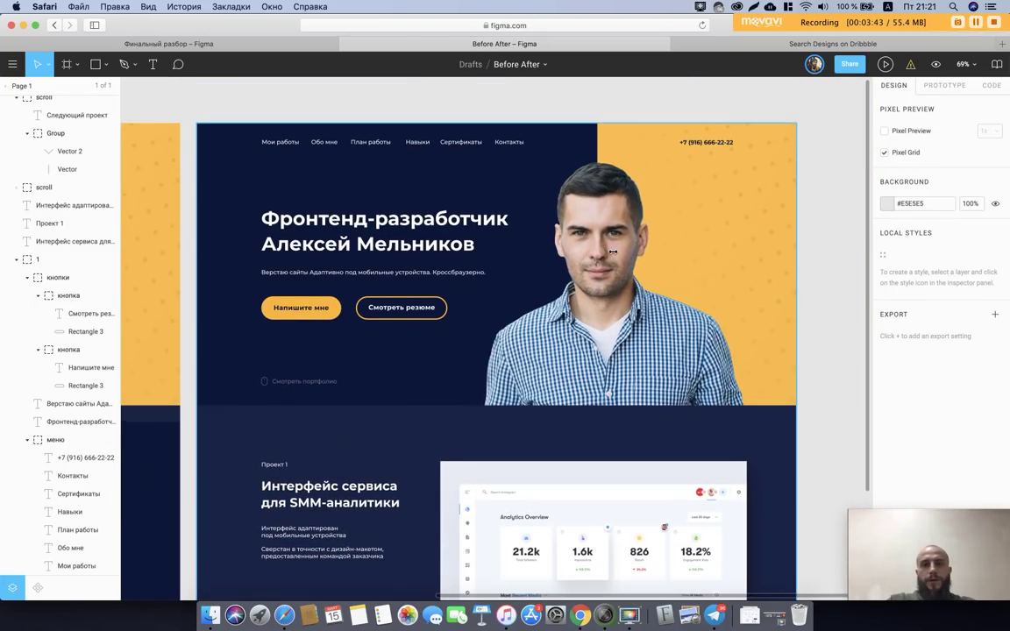
scroll(613, 252, "up", 1)
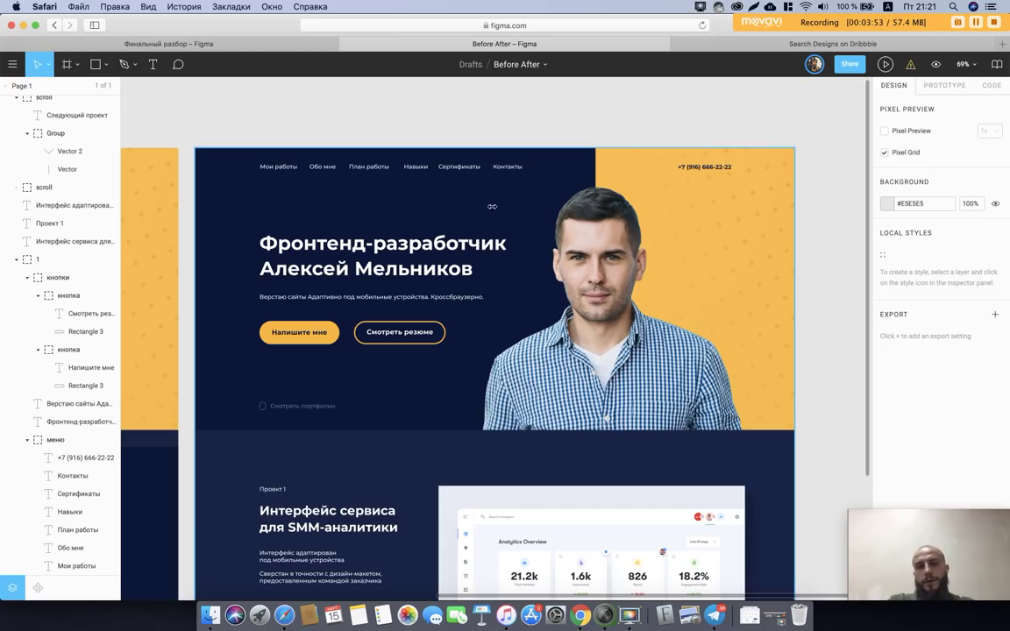
scroll(483, 211, "down", 5)
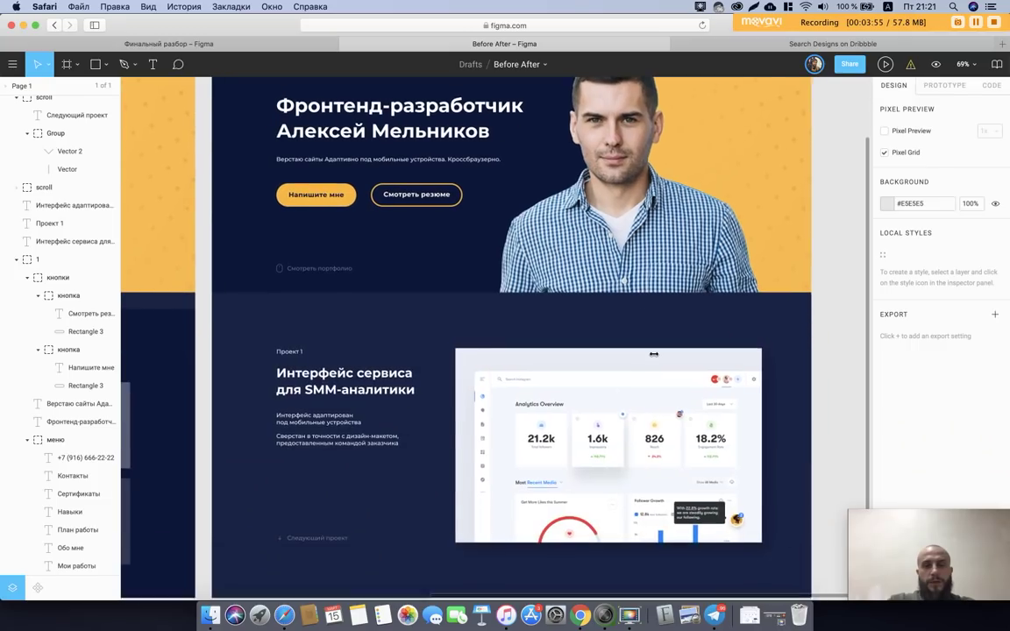
scroll(463, 365, "left", 10)
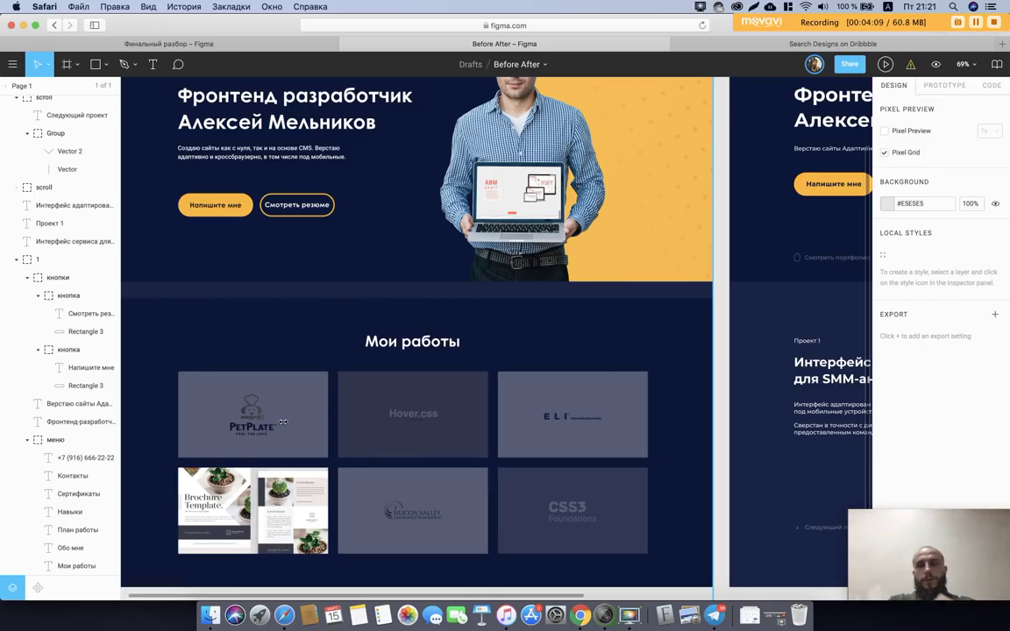
scroll(275, 437, "right", 8)
scroll(275, 436, "right", 3)
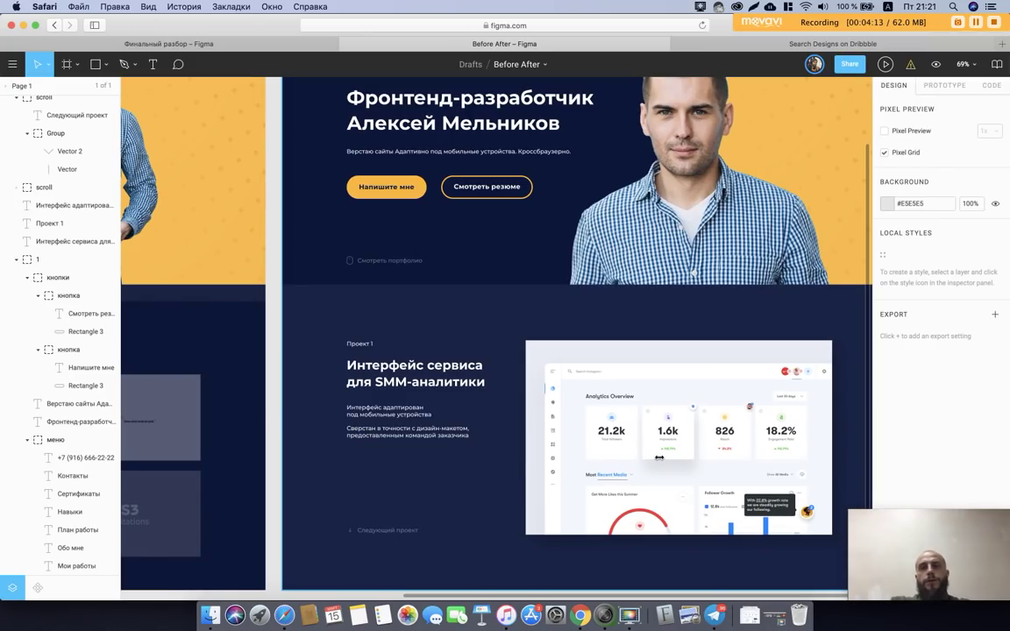
scroll(659, 458, "right", 5)
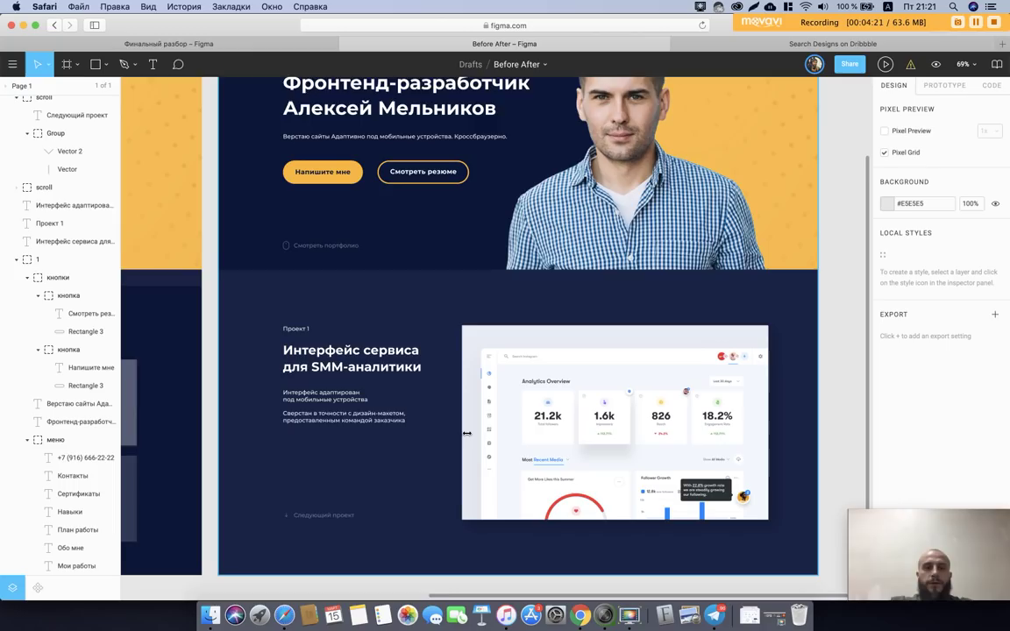
scroll(450, 424, "up", 2)
scroll(452, 424, "left", 3)
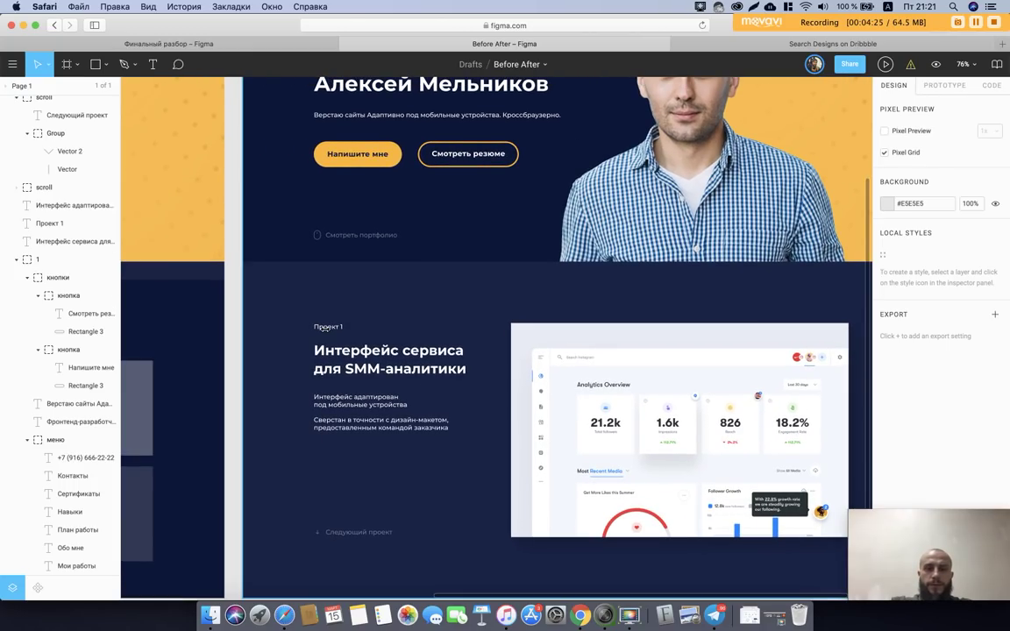
scroll(360, 472, "down", 2)
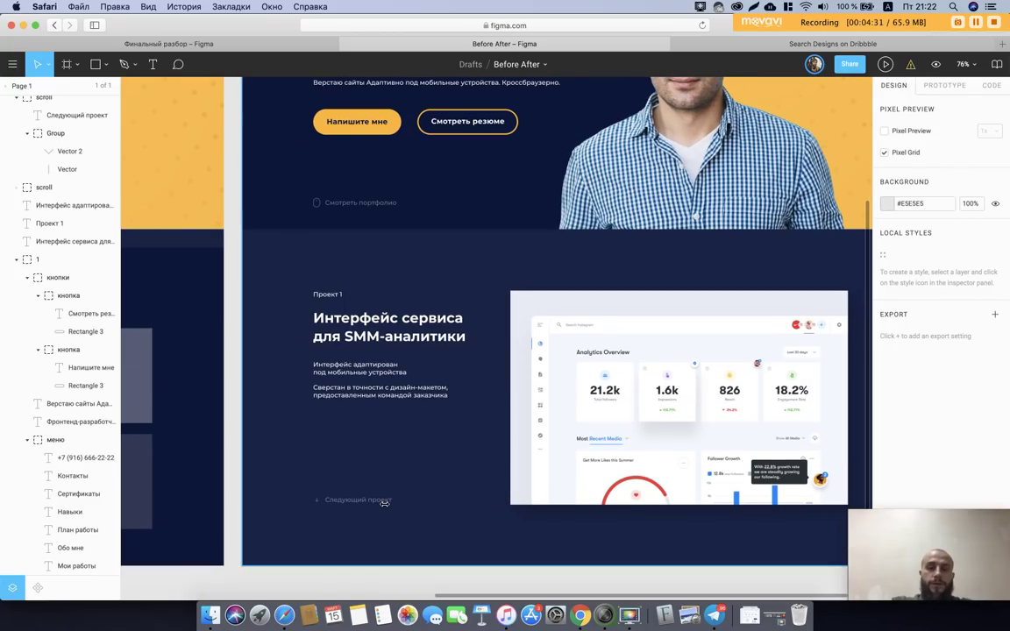
scroll(384, 503, "down", 3, "ctrl")
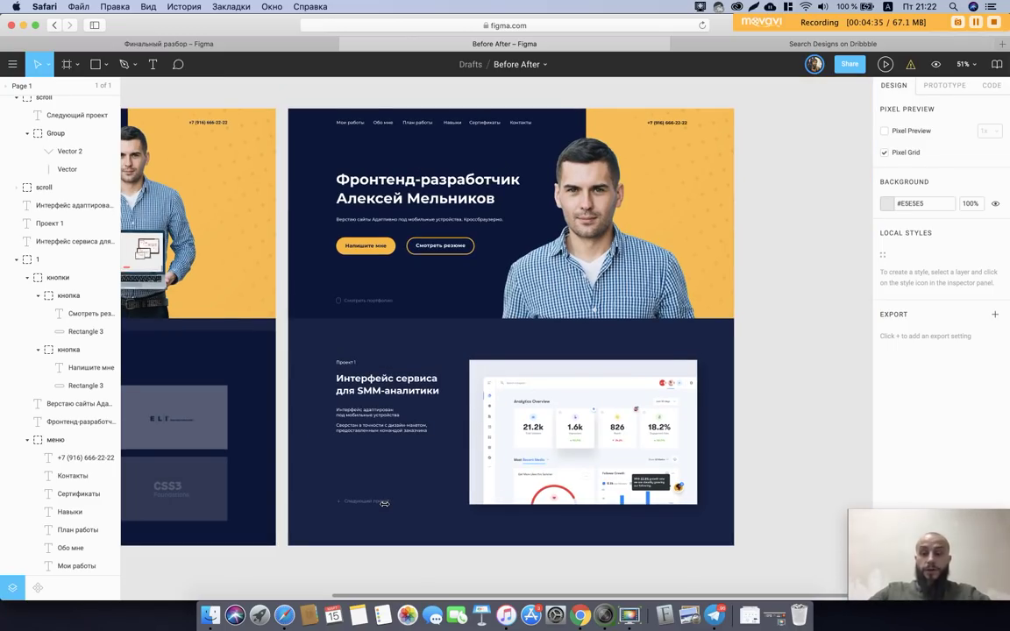
scroll(384, 503, "left", 5)
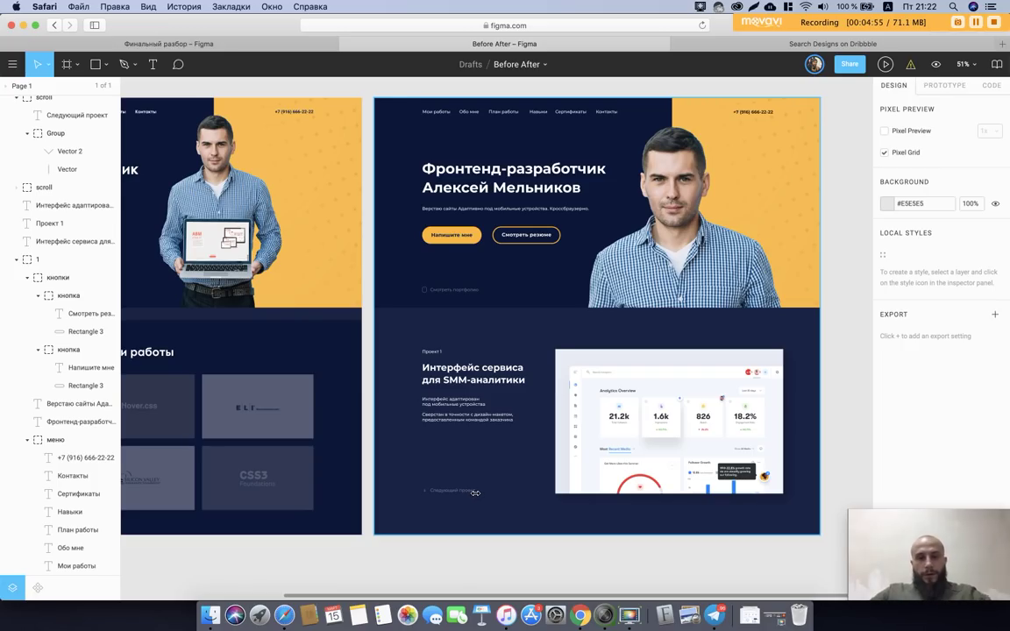
scroll(473, 494, "left", 5)
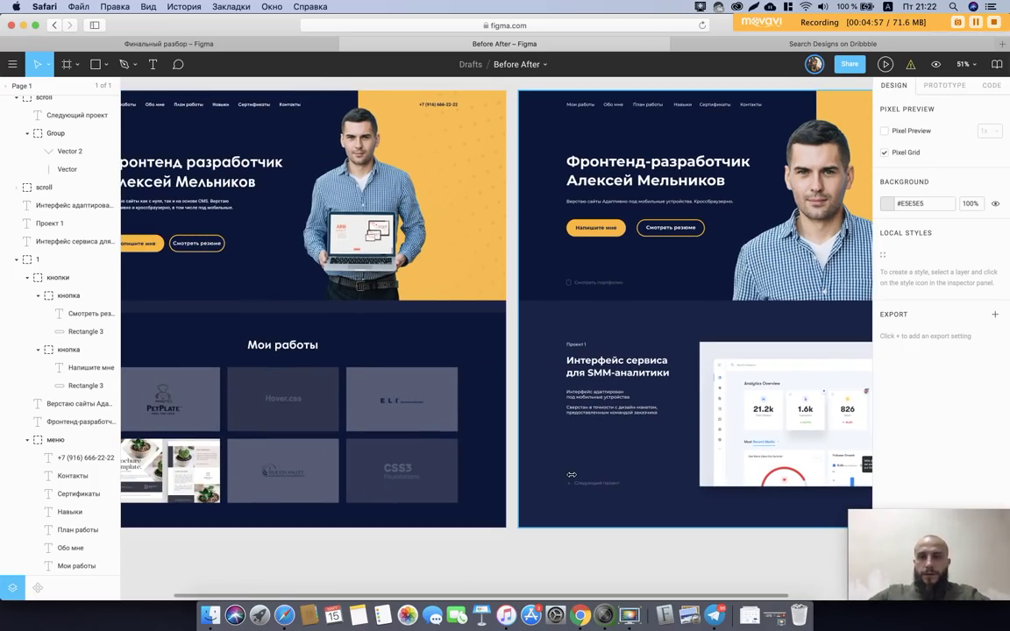
scroll(571, 474, "right", 3)
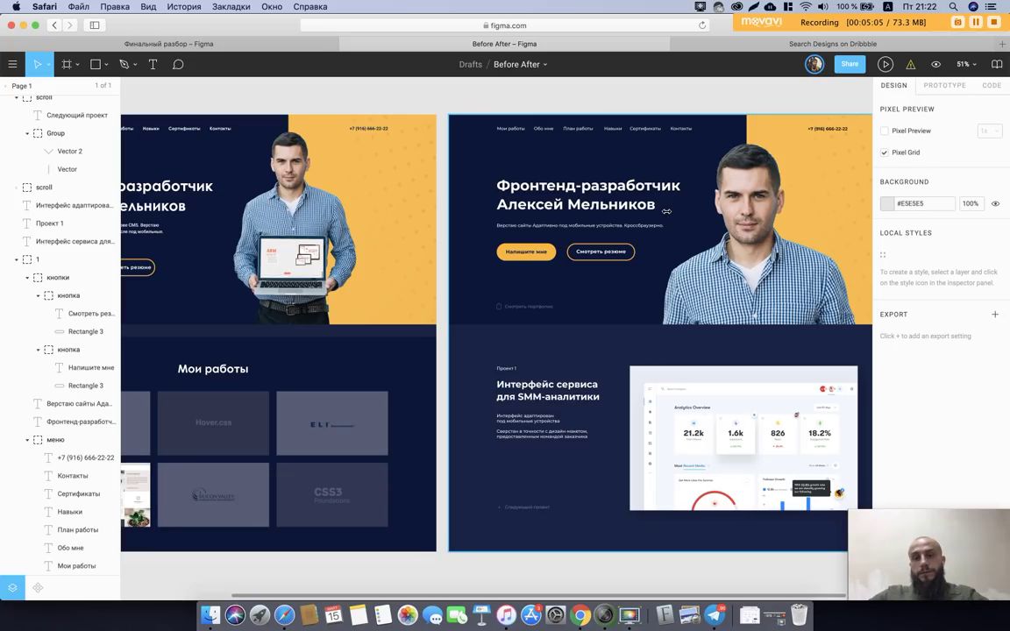
scroll(666, 211, "right", 1)
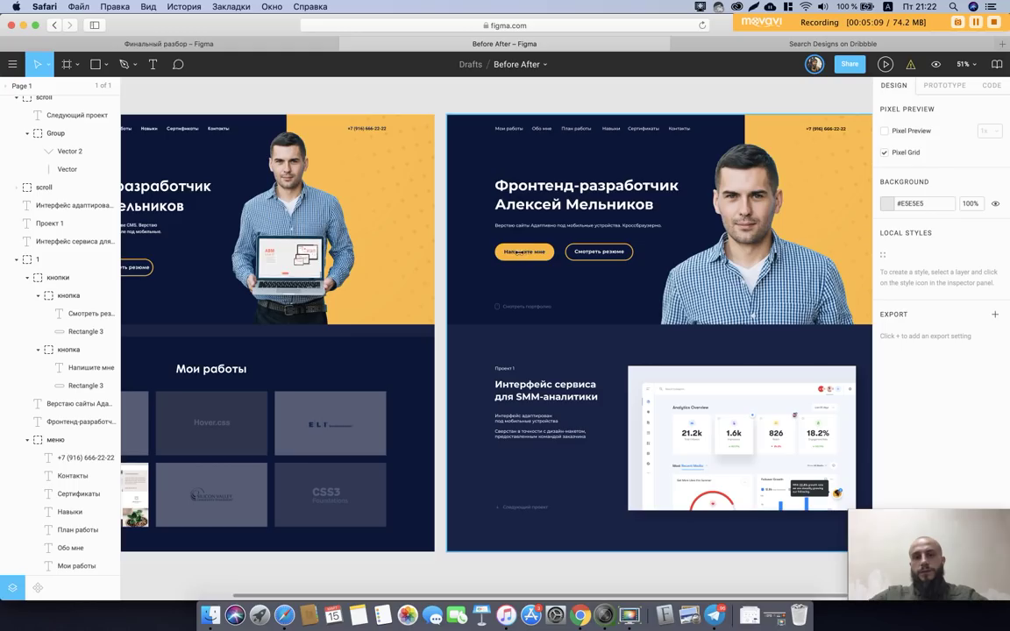
scroll(594, 252, "up", 3)
scroll(594, 251, "up", 3)
Step: Set the Напишите мне and Смотреть резюме button labels to 14 px font size
left_click(438, 249)
left_click(591, 252, "shift")
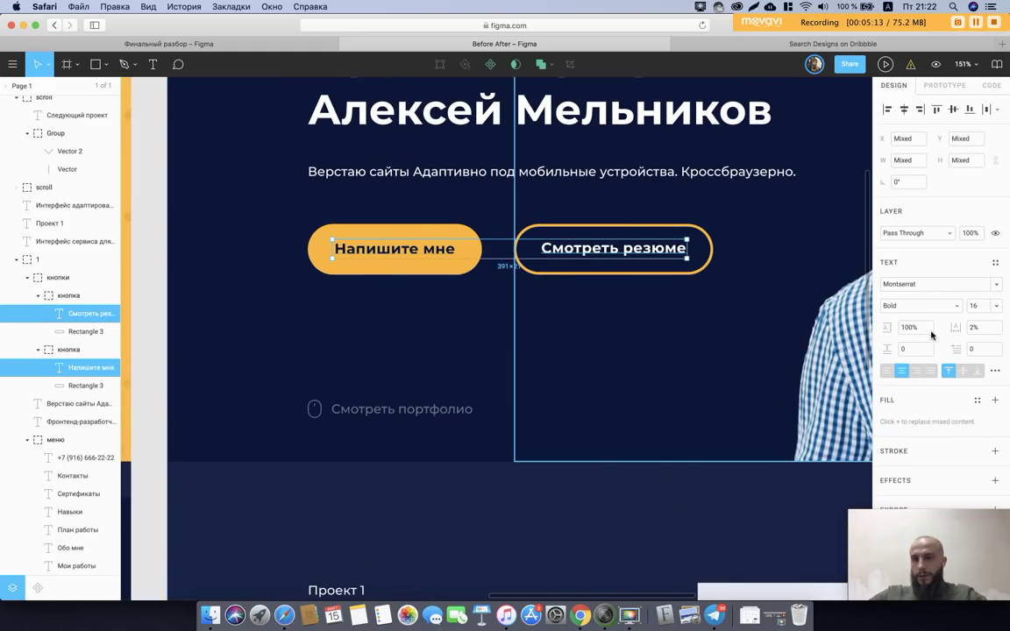
left_click(978, 306)
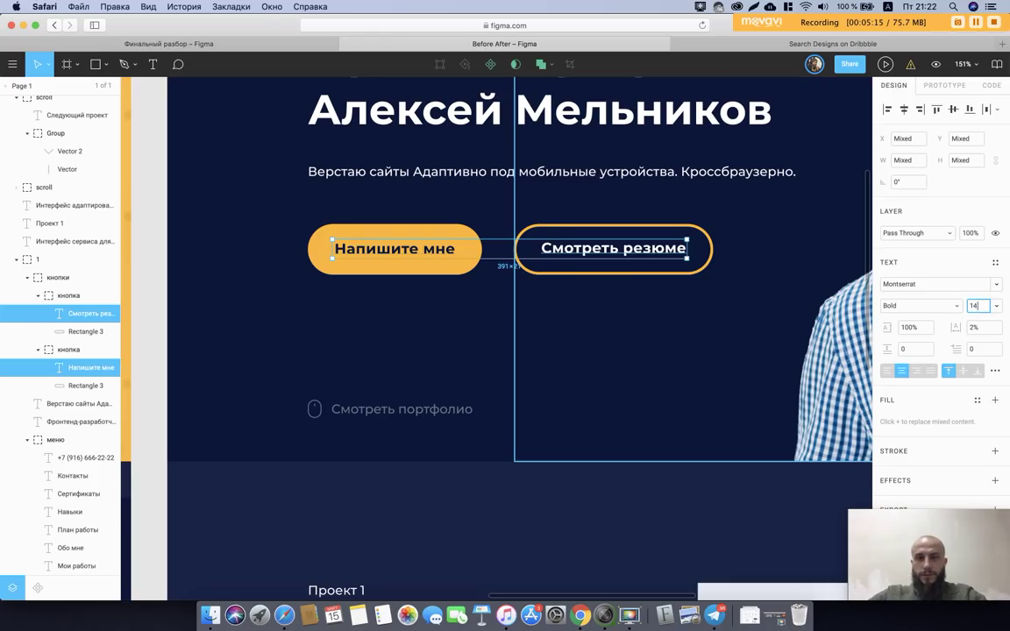
type("14")
key("Return")
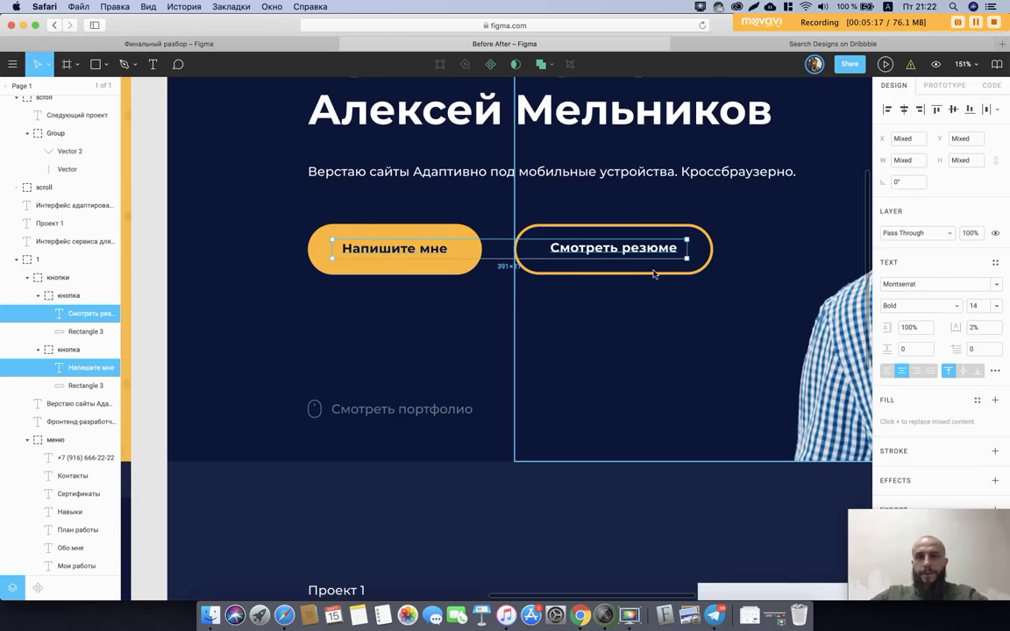
Step: Set letter spacing of both hero button labels to 0%
left_click(576, 170)
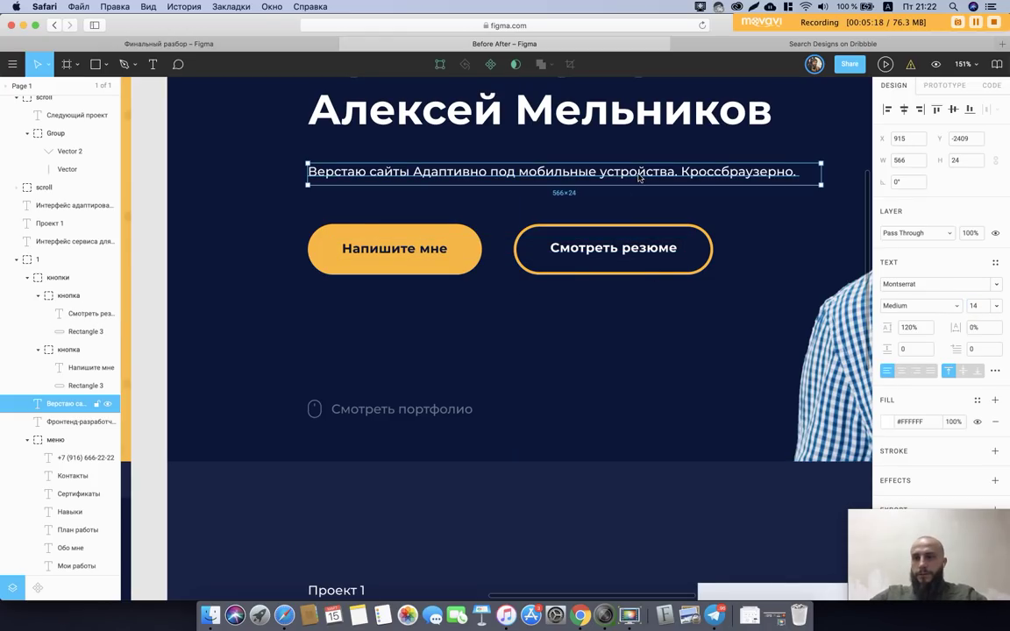
left_click(626, 255)
left_click(429, 249, "shift")
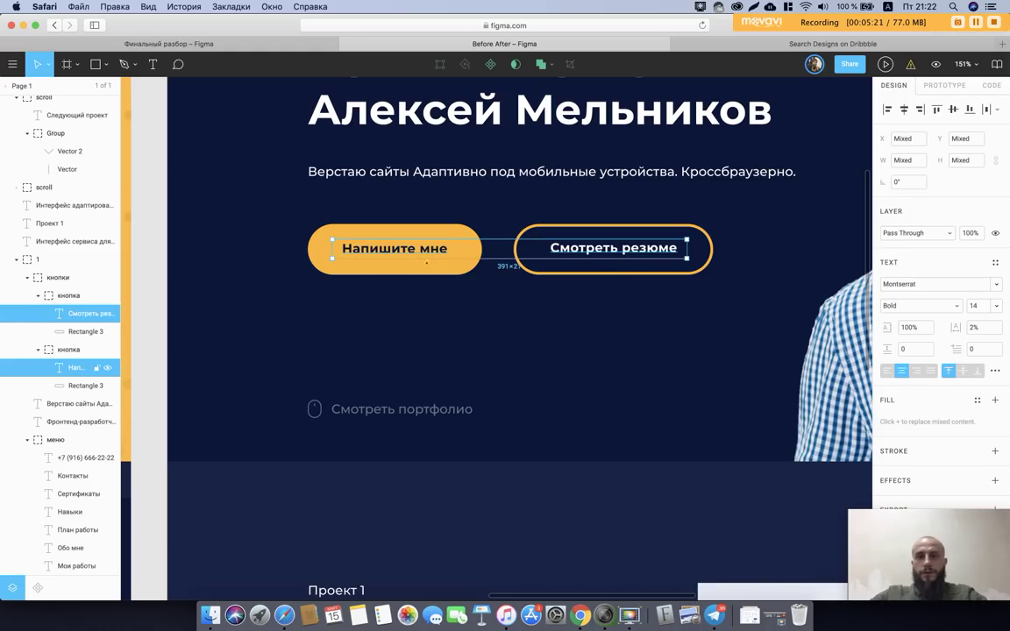
left_click(972, 327)
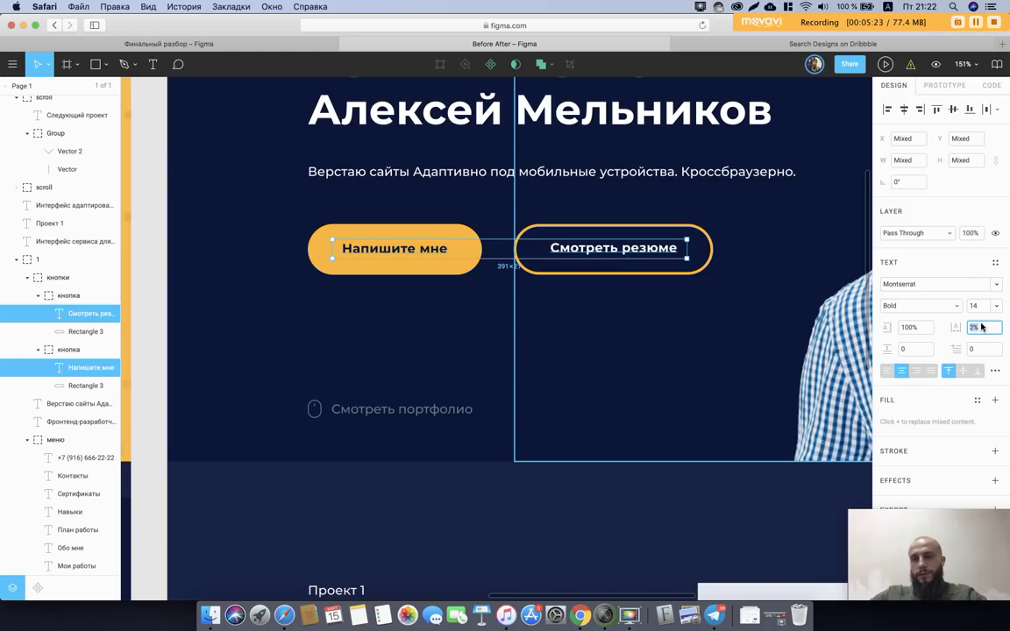
type("0")
key("Return")
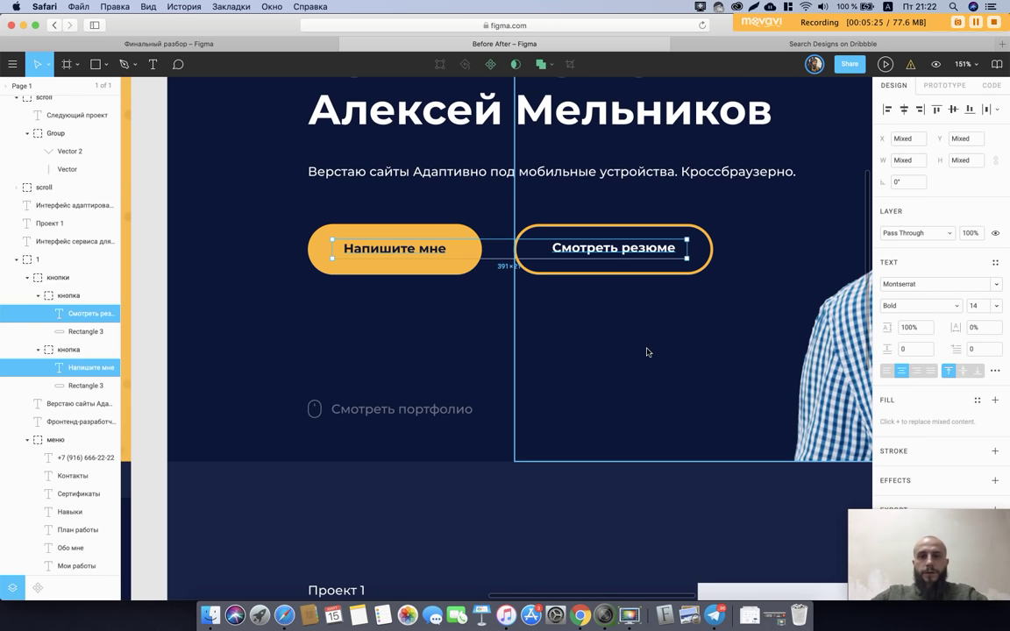
left_click(647, 352)
Step: Nudge both button labels down 1 px, then clear the selection
scroll(646, 351, "down", 5)
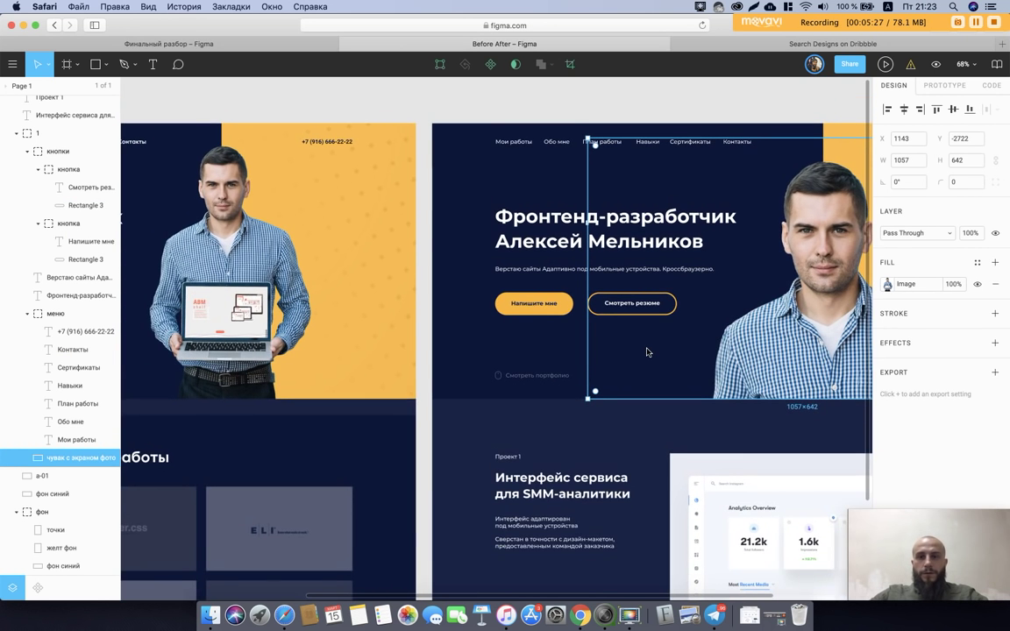
scroll(635, 298, "down", 1)
scroll(631, 285, "up", 3)
scroll(622, 292, "up", 3)
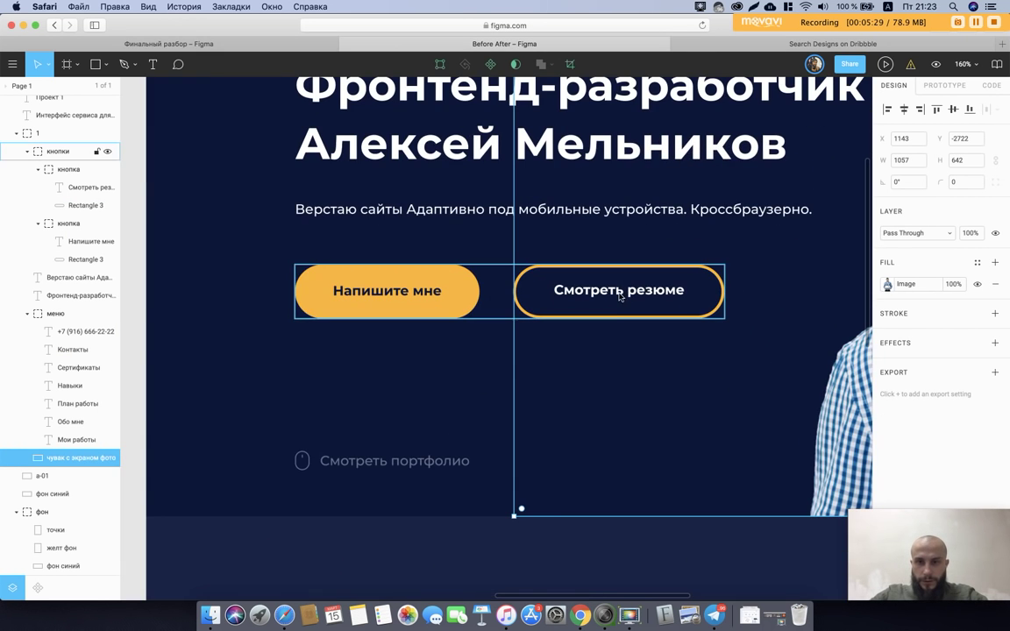
left_click(622, 293)
left_click(420, 294, "shift")
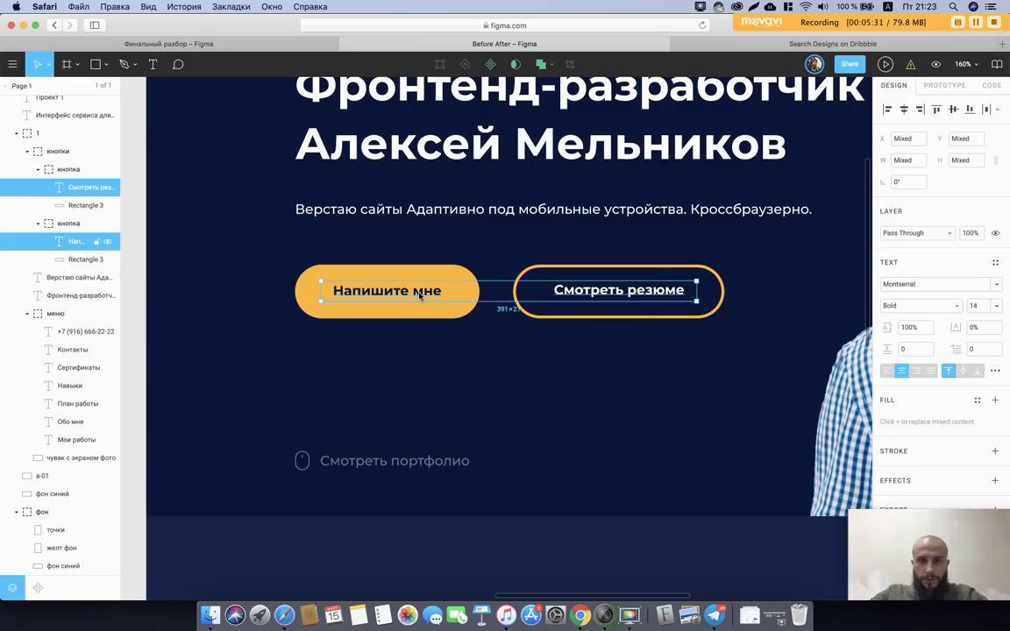
key("Down")
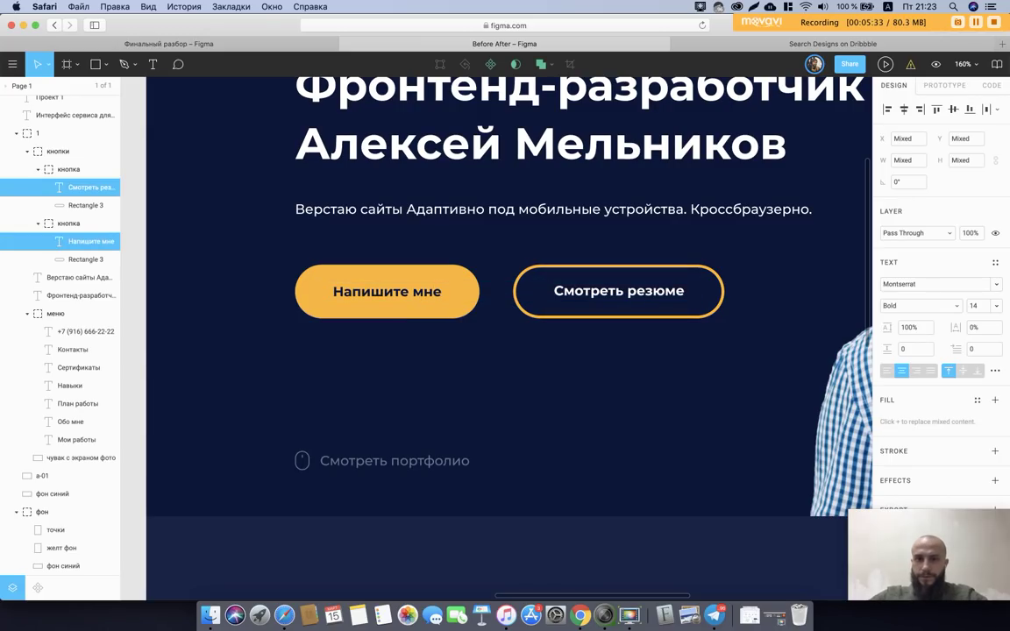
left_click(609, 383)
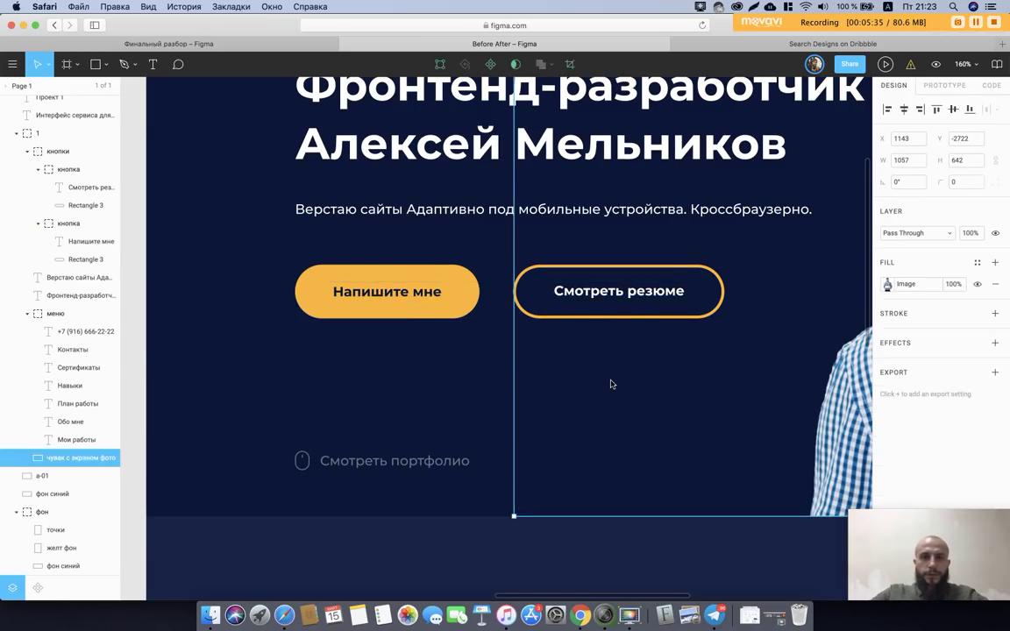
scroll(611, 384, "down", 5)
scroll(611, 384, "down", 3)
key("Escape")
scroll(638, 189, "left", 2)
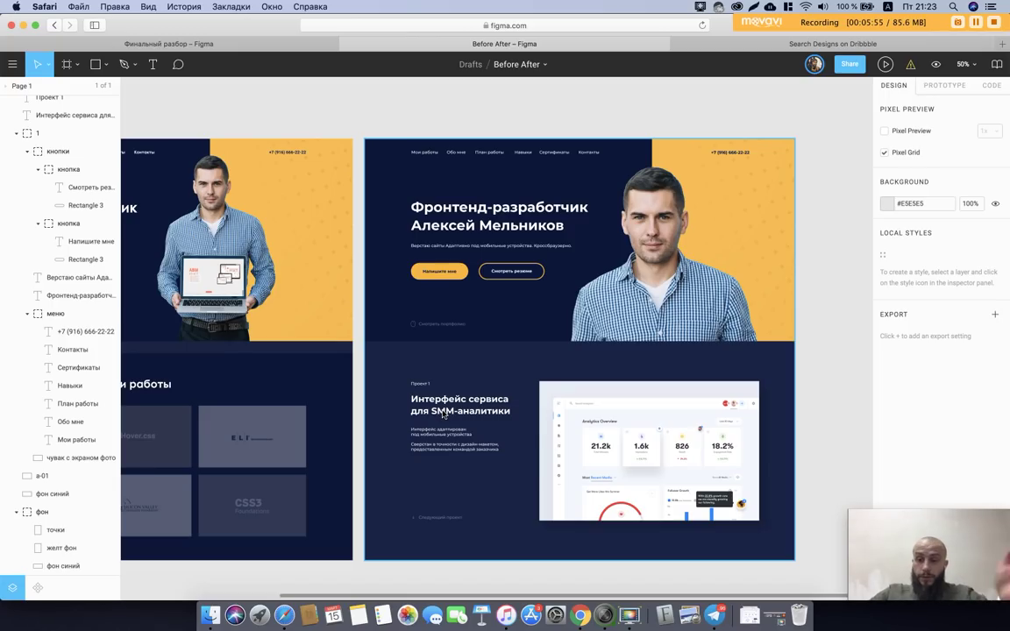
scroll(442, 416, "left", 5)
scroll(442, 416, "down", 2)
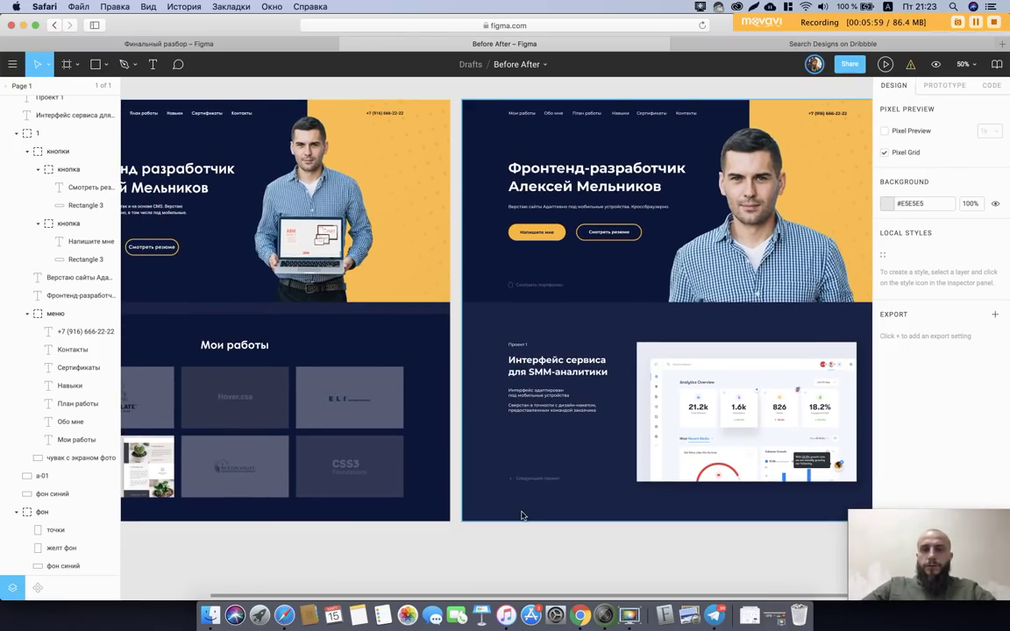
scroll(412, 298, "up", 2)
scroll(412, 298, "left", 3)
scroll(444, 339, "left", 4)
scroll(445, 338, "down", 1)
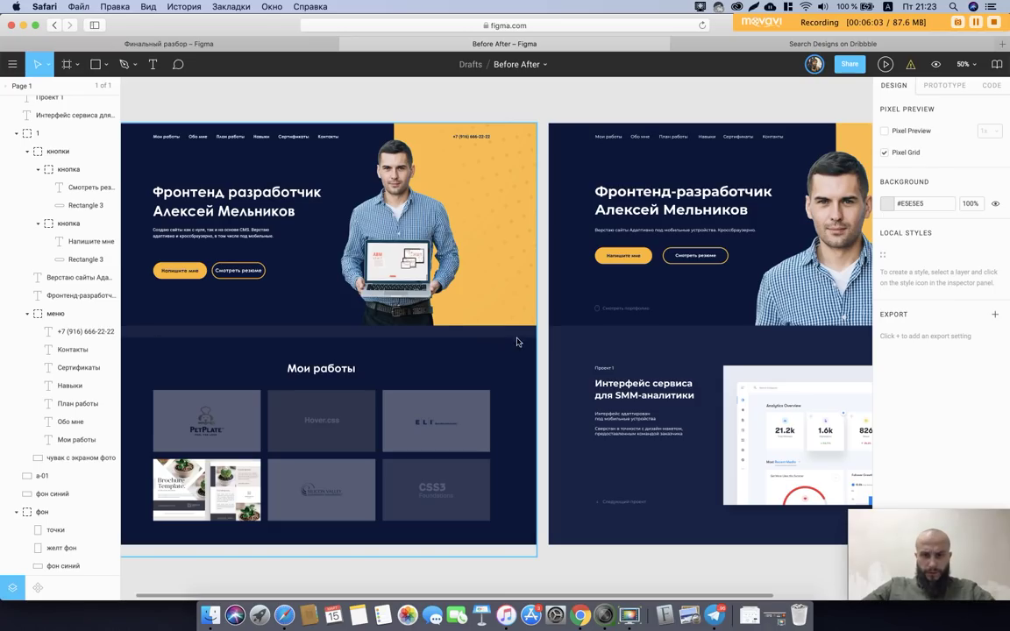
scroll(529, 338, "right", 5)
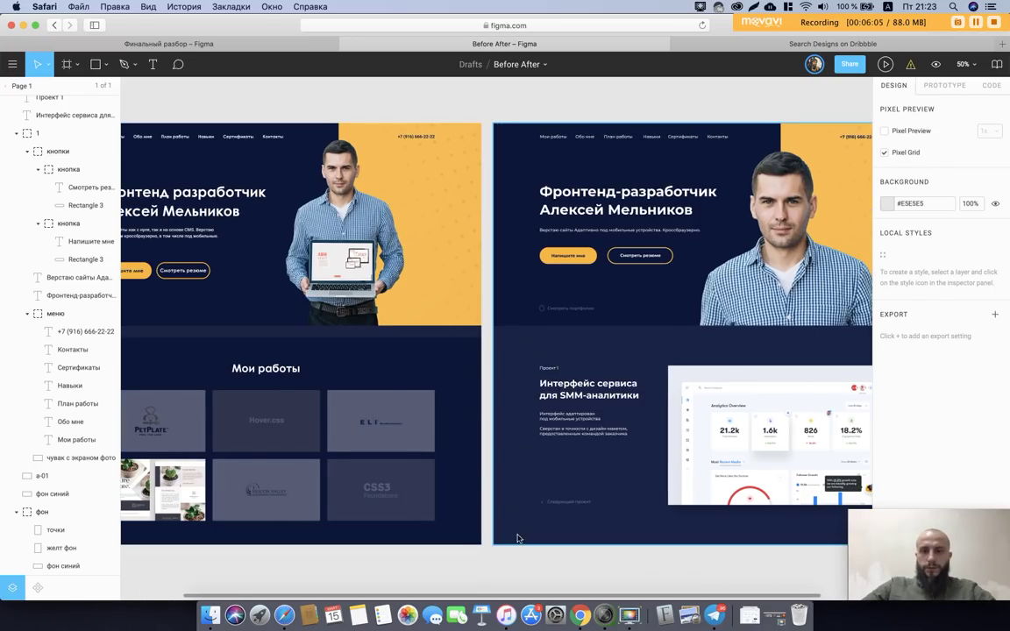
scroll(526, 539, "right", 3)
scroll(526, 539, "down", 1)
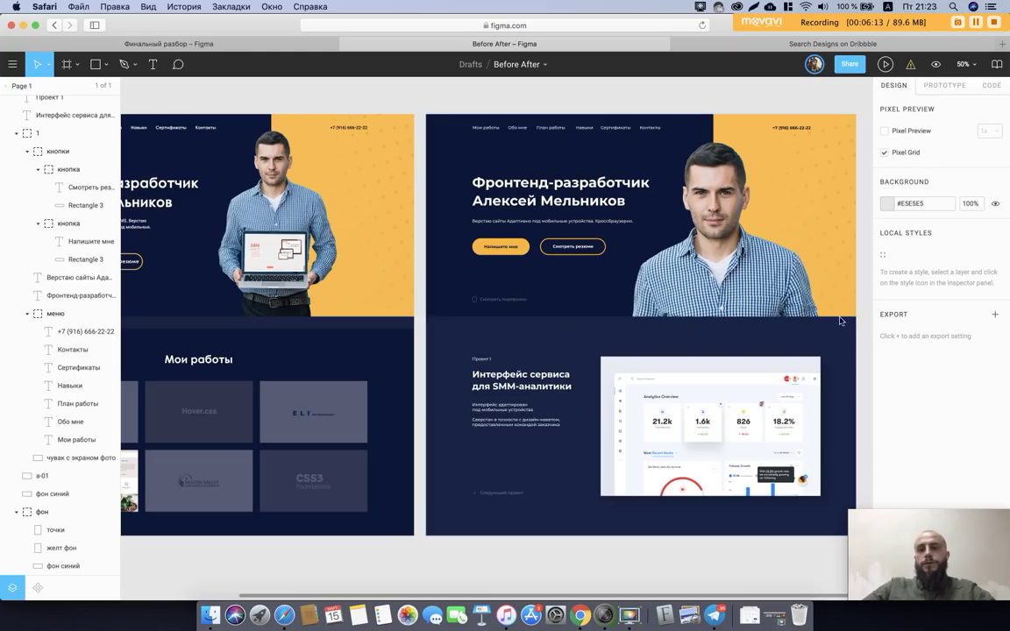
scroll(513, 340, "down", 1)
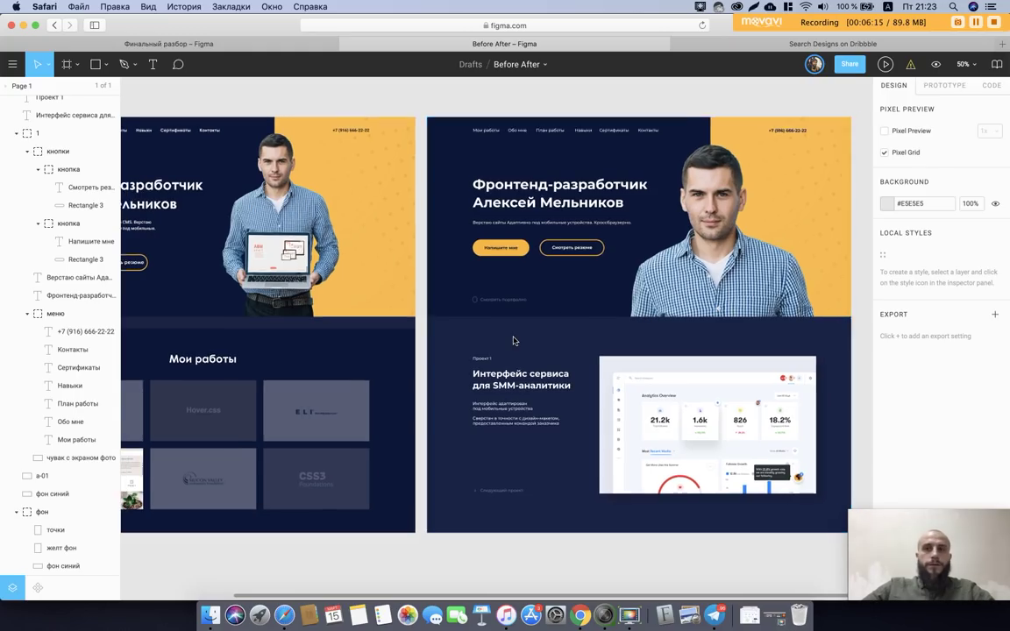
scroll(513, 340, "down", 1)
scroll(513, 340, "down", 1)
scroll(513, 340, "up", 1)
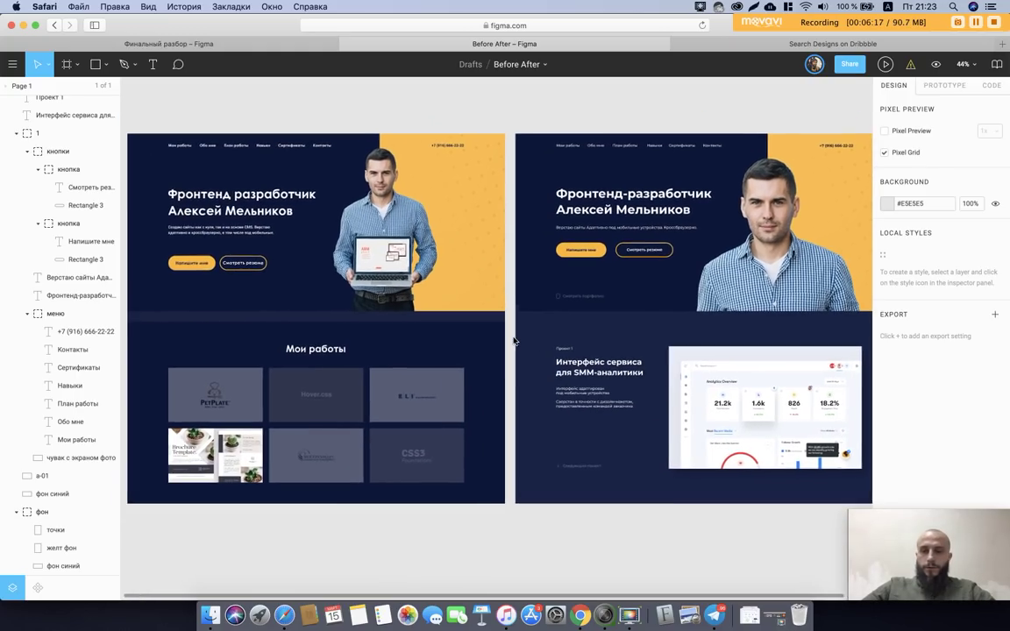
scroll(536, 525, "up", 2)
scroll(534, 525, "right", 2)
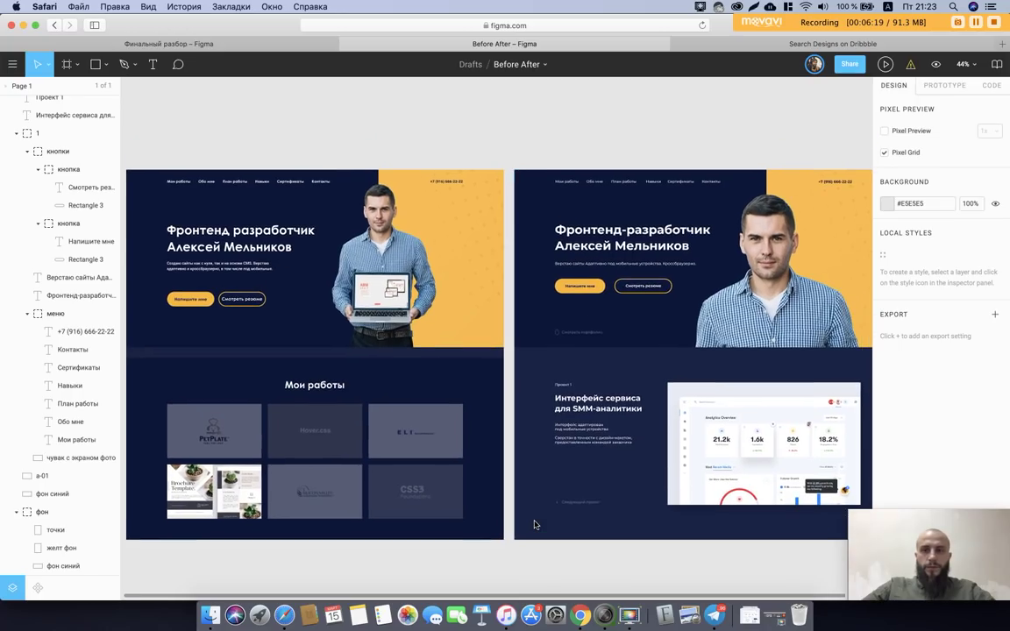
scroll(535, 525, "up", 1)
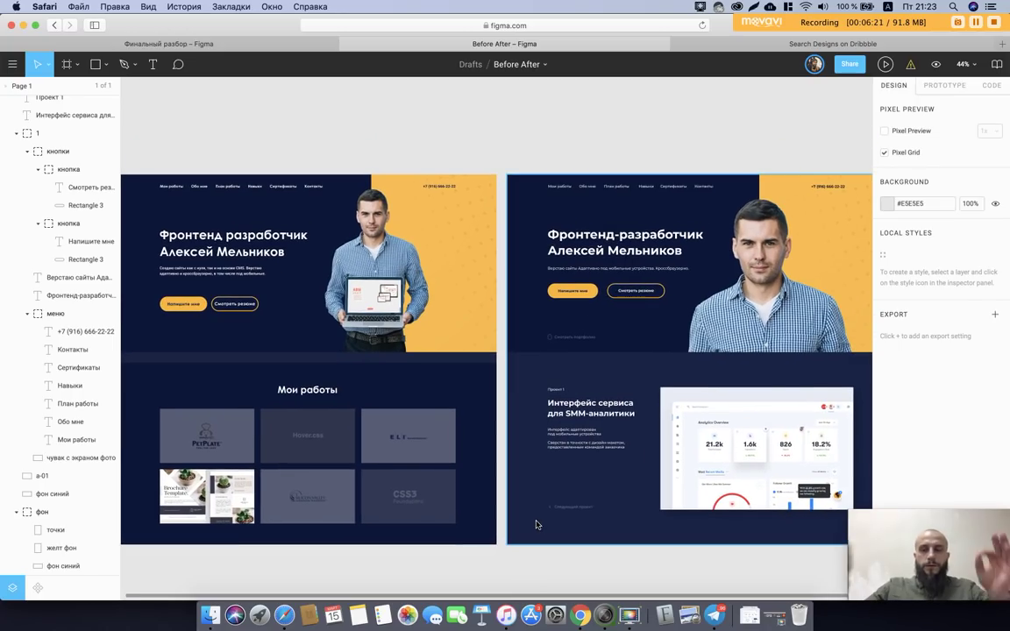